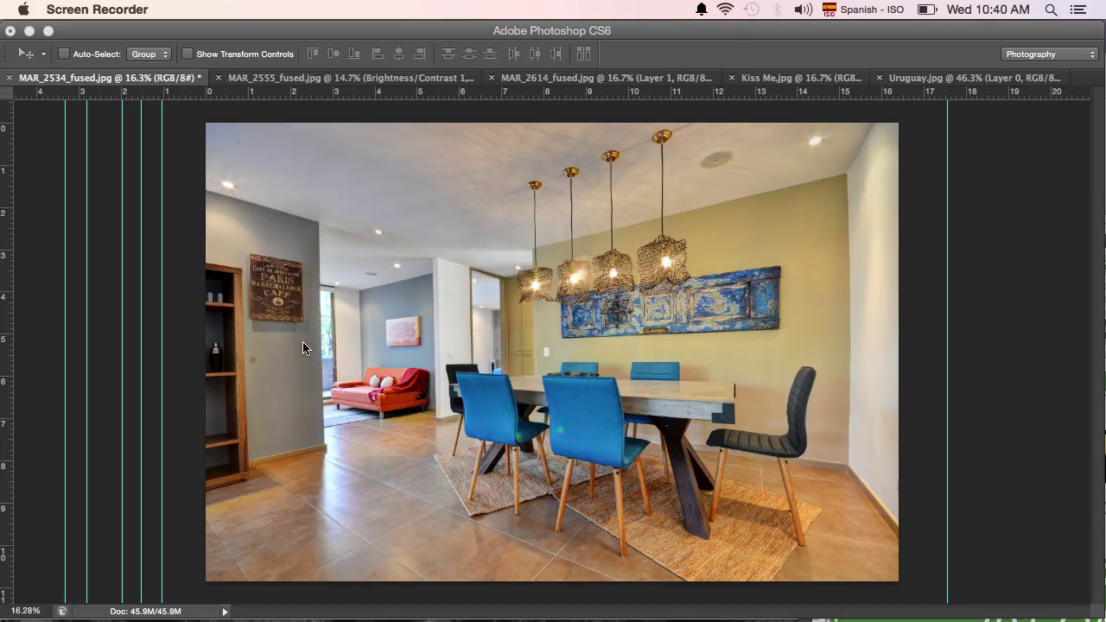
Step: Turn up the system volume, bring Photoshop forward, and drag three old guides back onto the ruler
key("XF86AudioRaiseVolume")
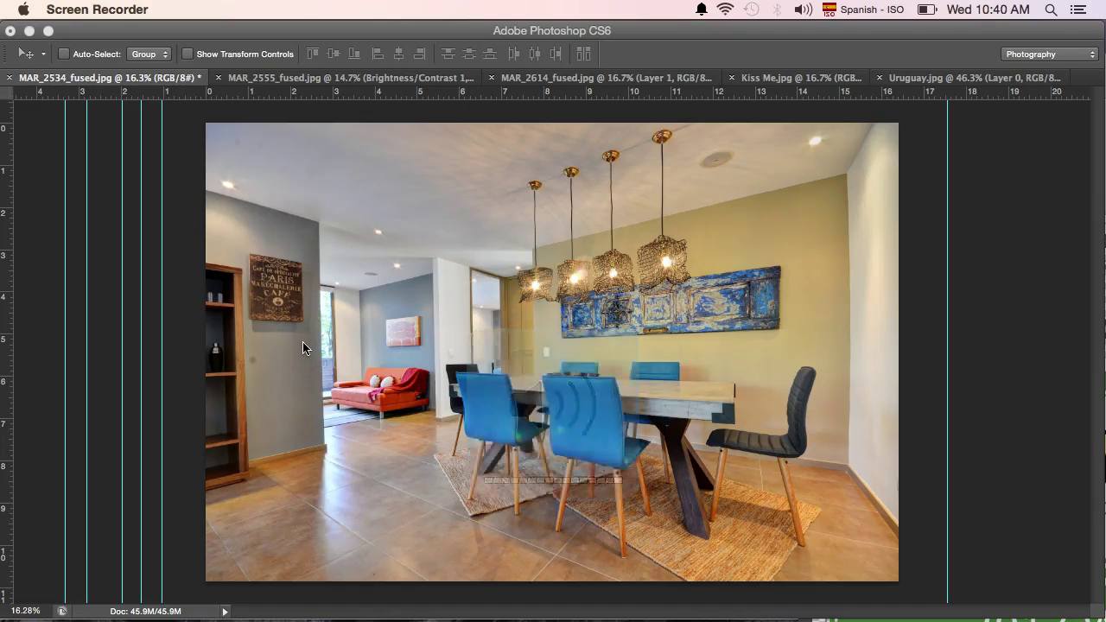
key("XF86AudioRaiseVolume")
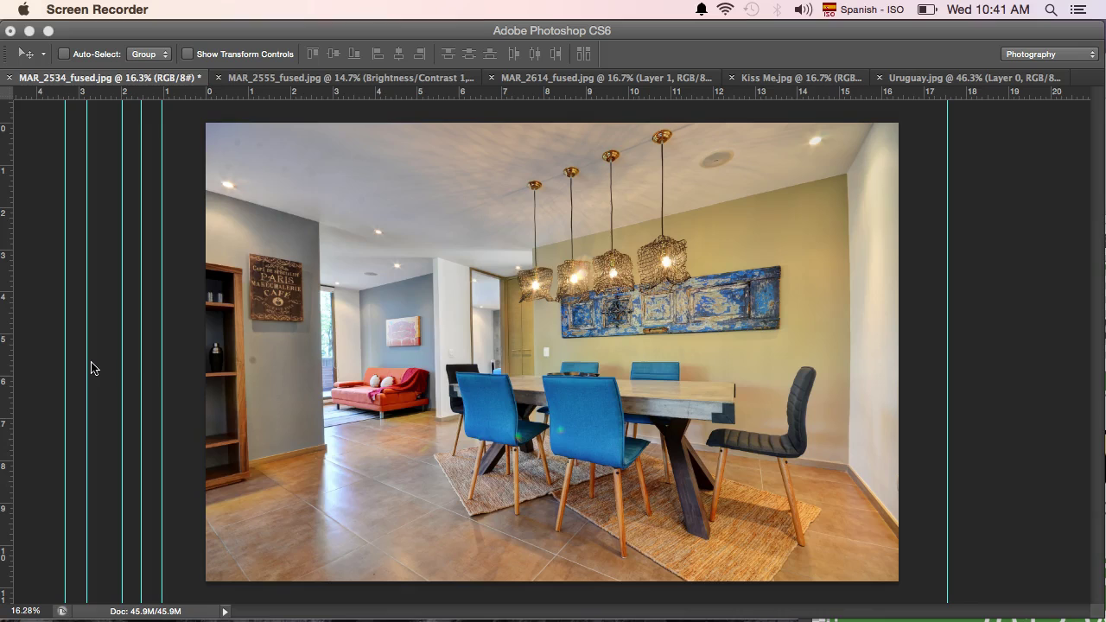
left_click(979, 251)
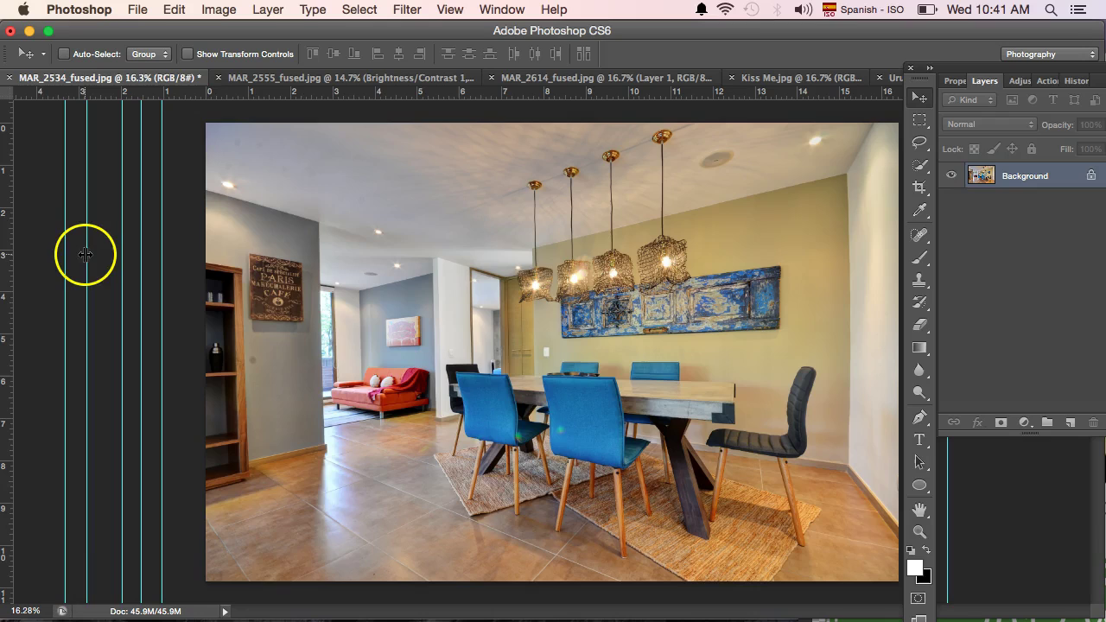
left_click_drag(86, 253, 6, 250)
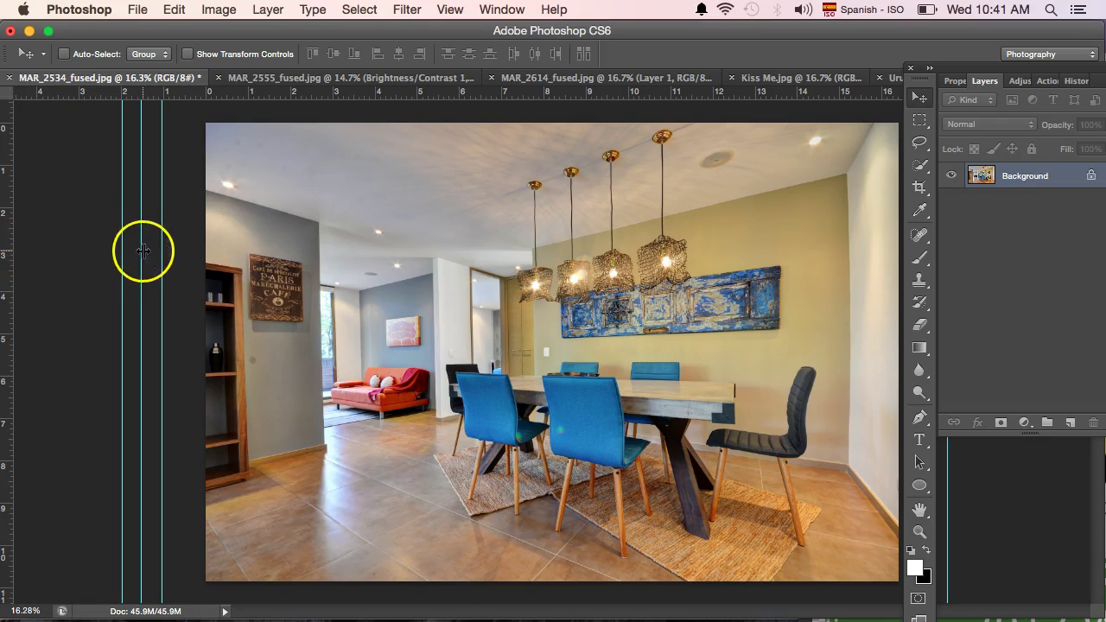
left_click_drag(142, 250, 7, 249)
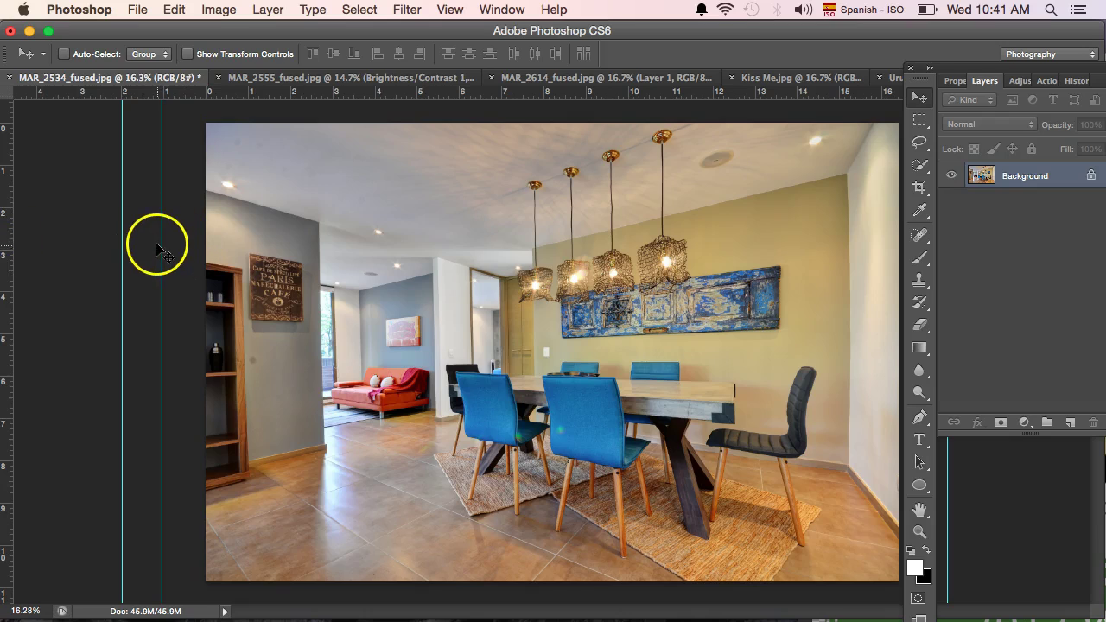
left_click_drag(160, 249, 24, 235)
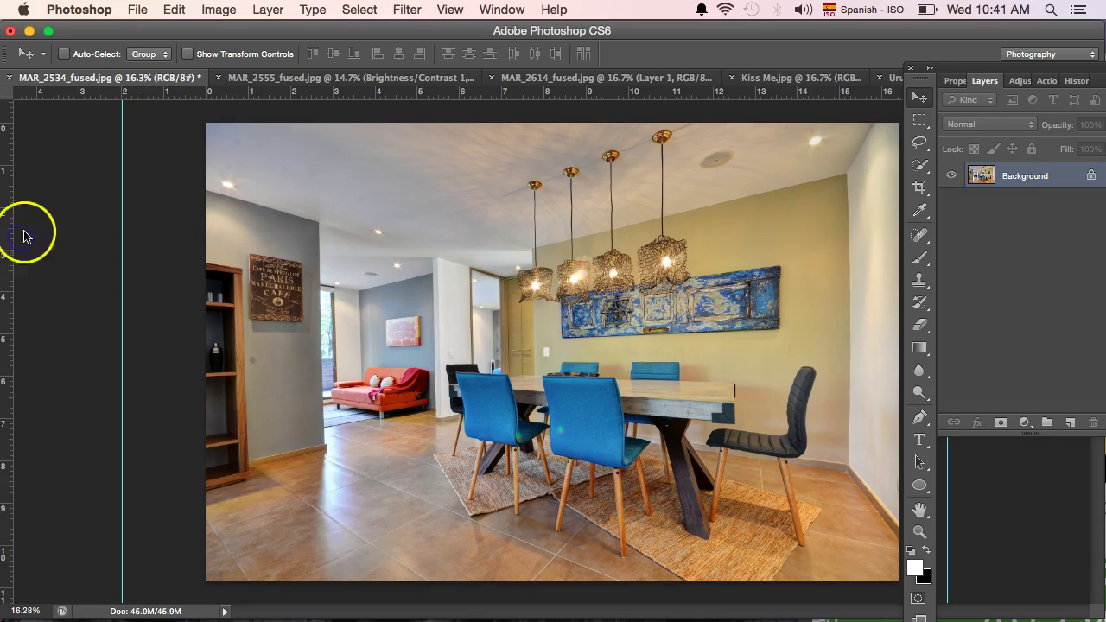
Step: Place vertical guides at the image's left edge, left wall, both doorway edges and back wall corner
left_click_drag(122, 240, 122, 240)
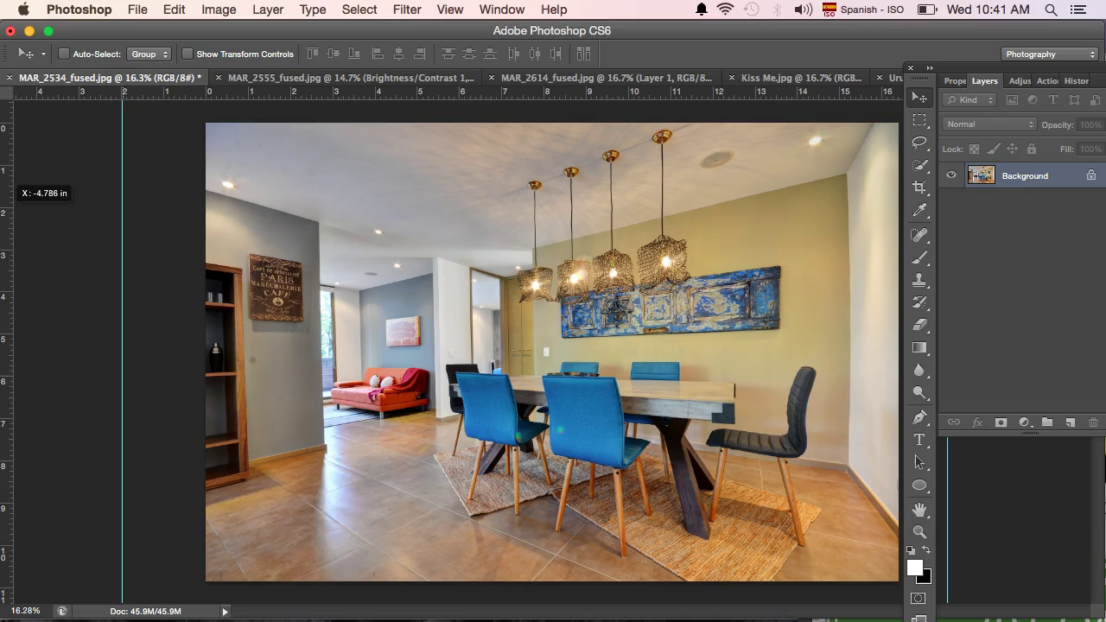
left_click_drag(2, 214, 233, 209)
left_click_drag(10, 297, 317, 277)
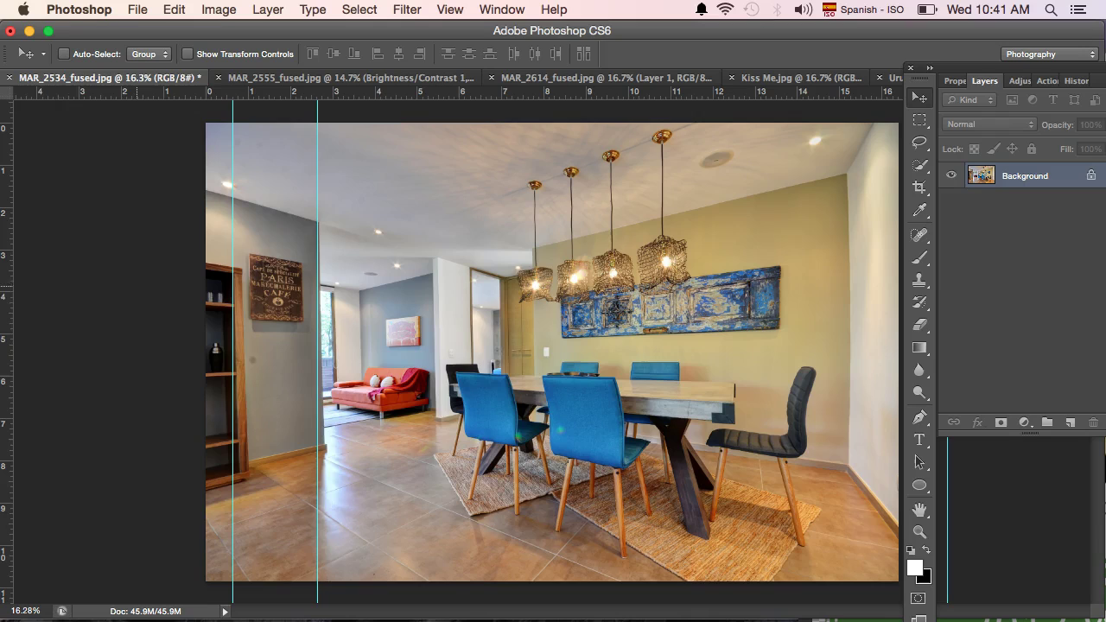
left_click_drag(6, 324, 431, 245)
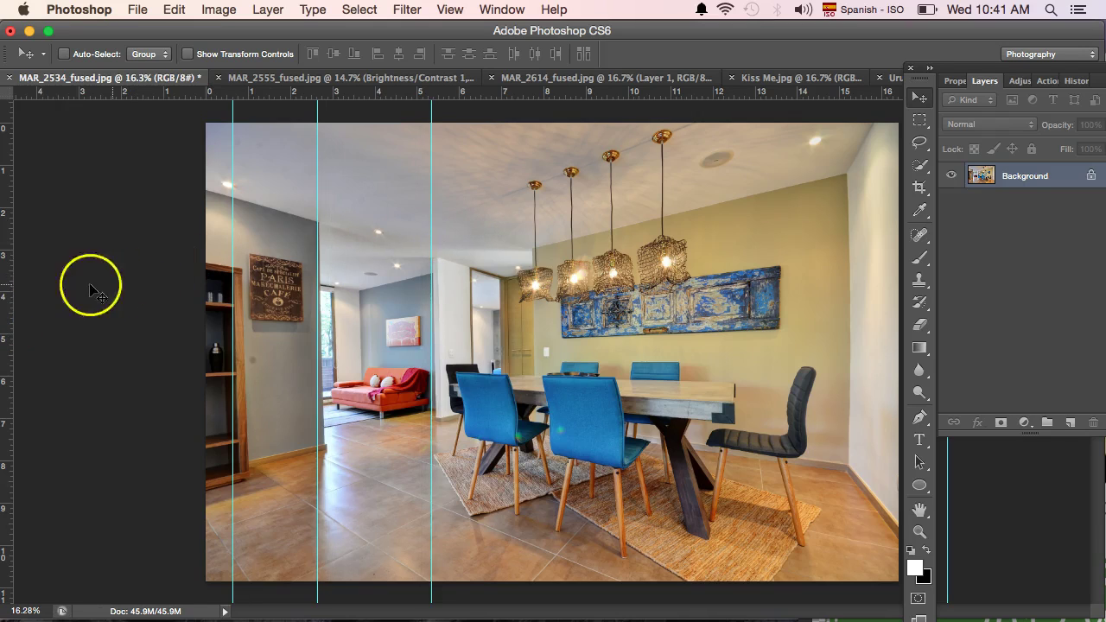
left_click_drag(4, 287, 469, 250)
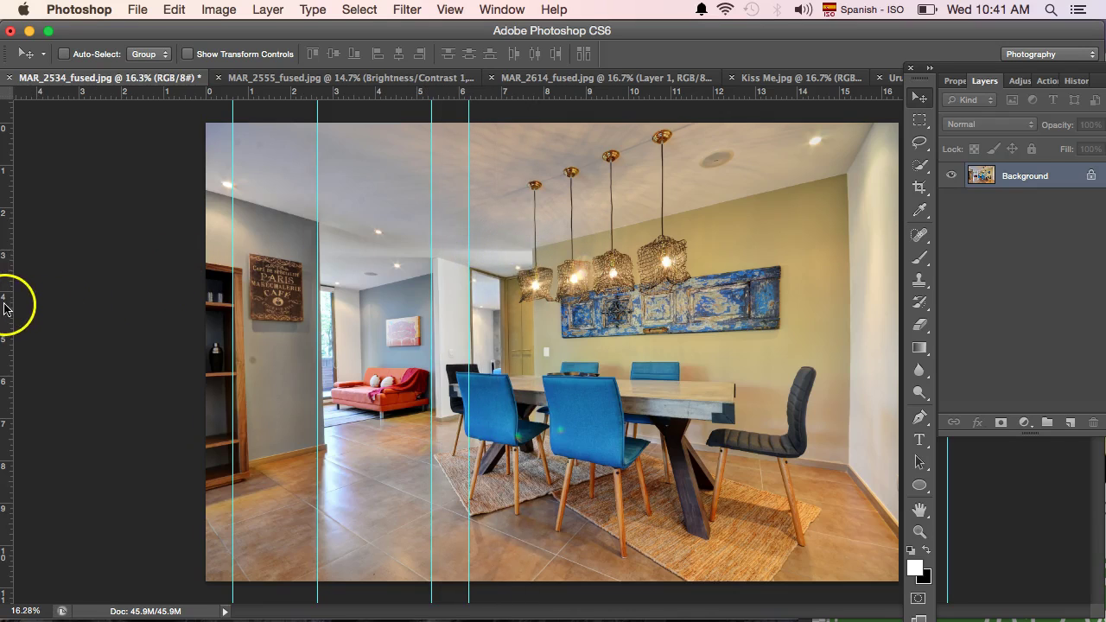
left_click_drag(6, 305, 531, 332)
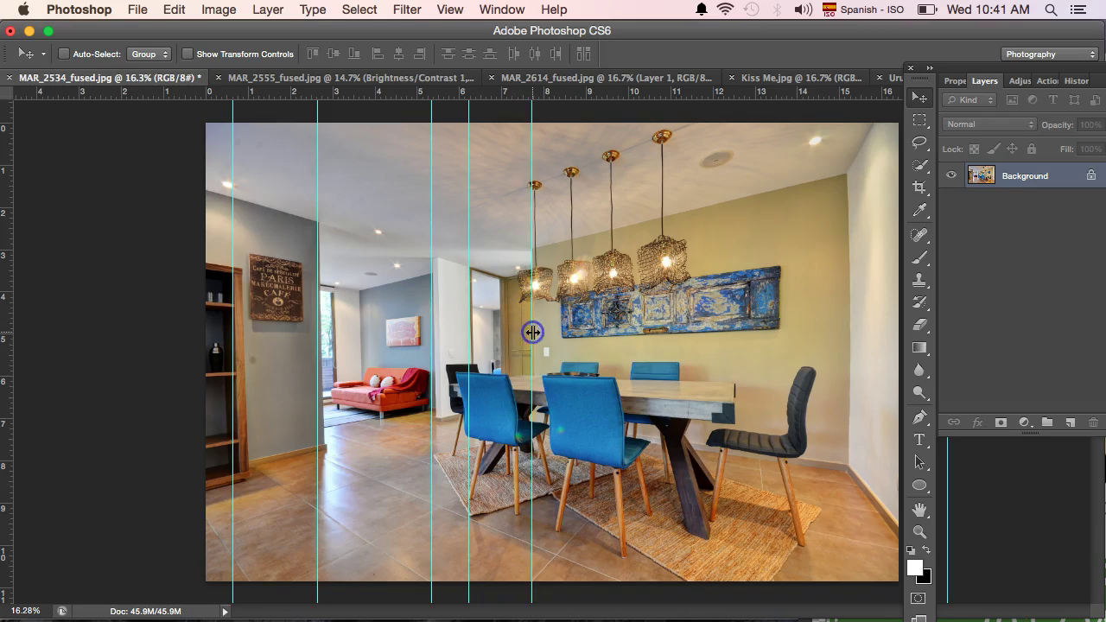
Step: Drag a vertical guide to about 15.3 in along the right-hand wall corner
scroll(560, 484, "up", 5)
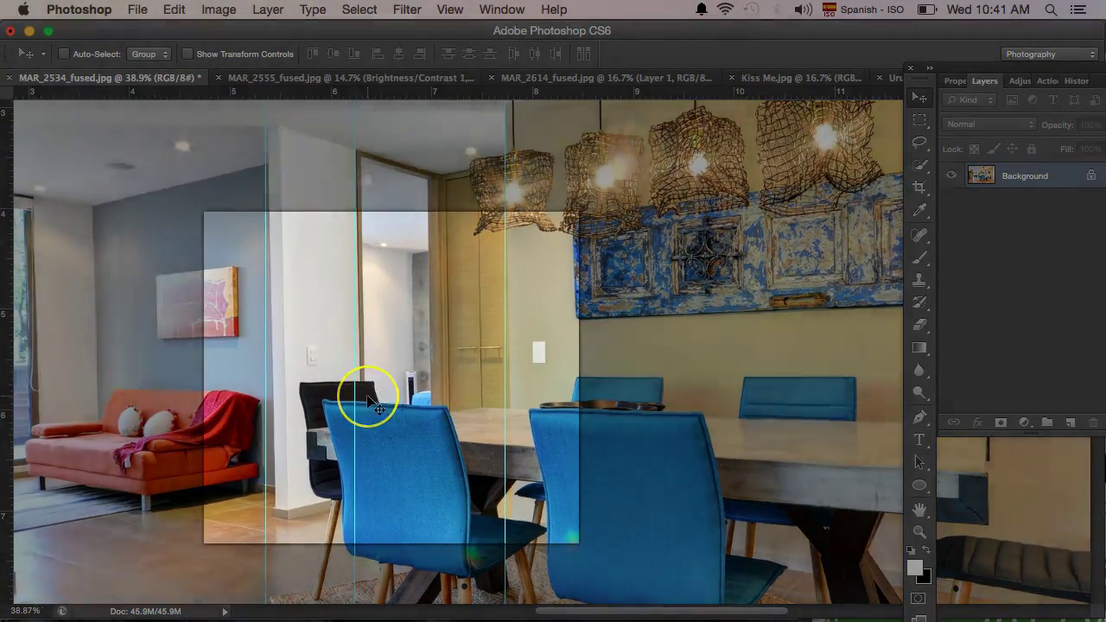
scroll(365, 400, "down", 4)
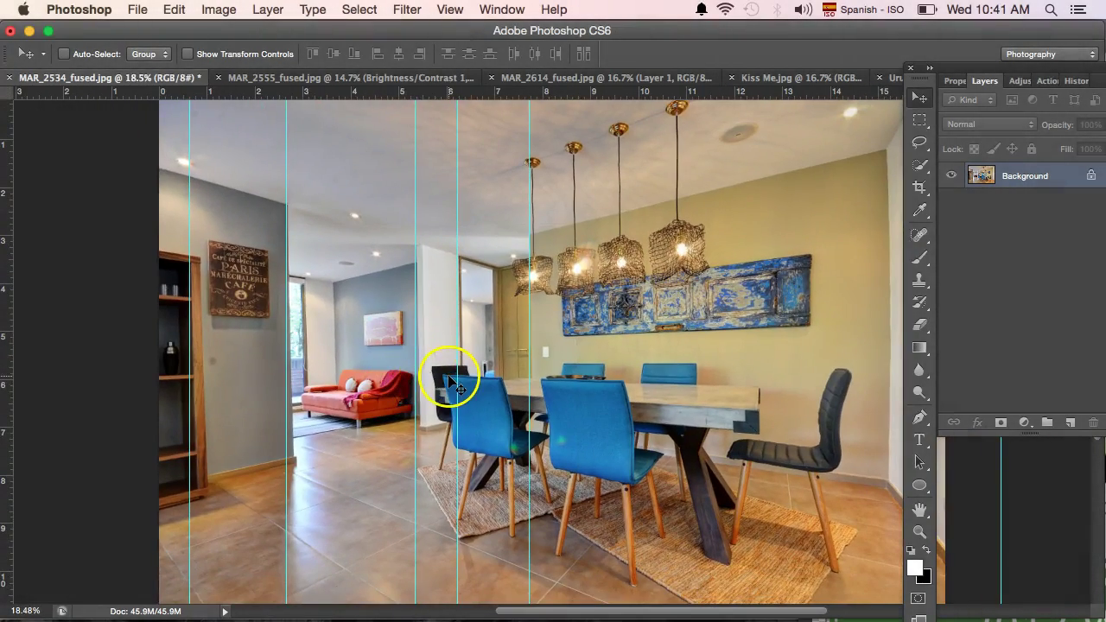
scroll(457, 383, "down", 2)
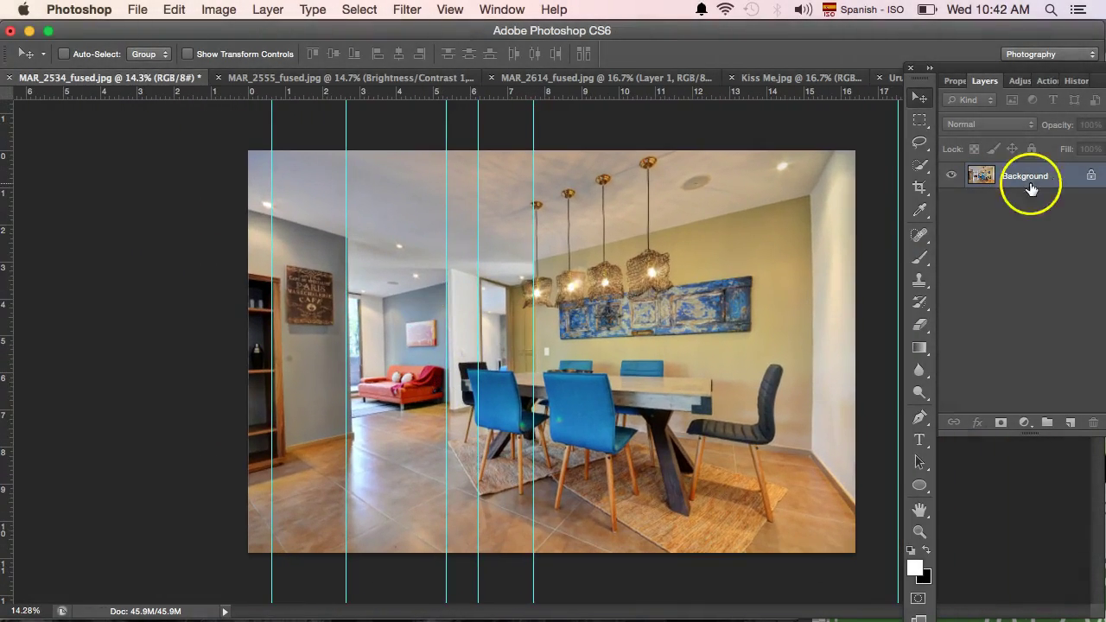
left_click_drag(900, 188, 814, 188)
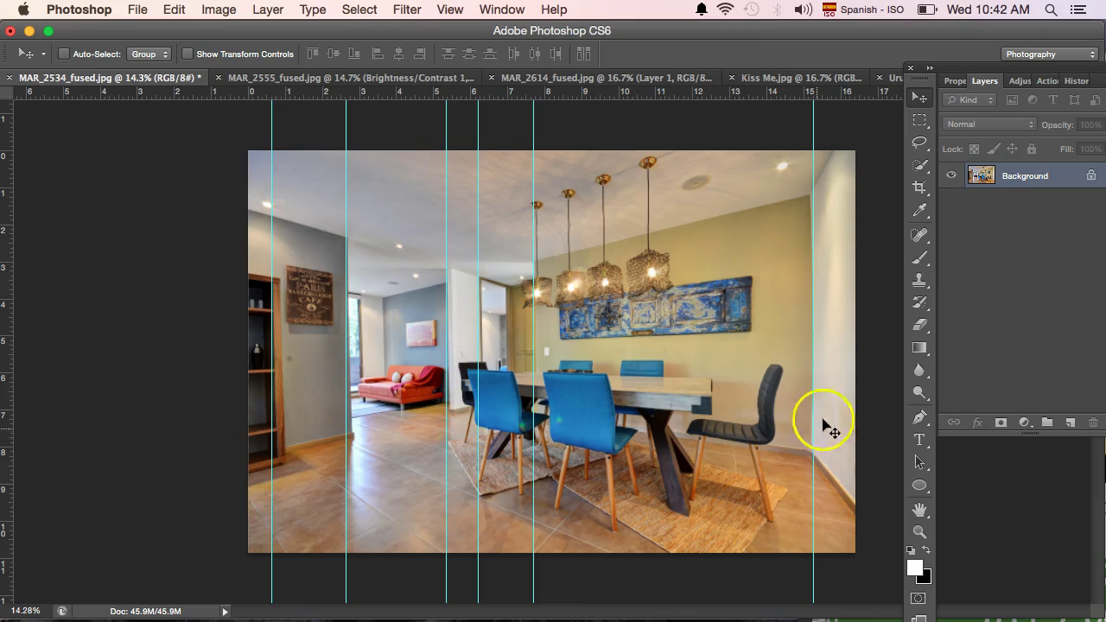
Step: Marquee-select the photo's left portion and copy it to Layer 1 with Cmd+J
left_click(920, 123)
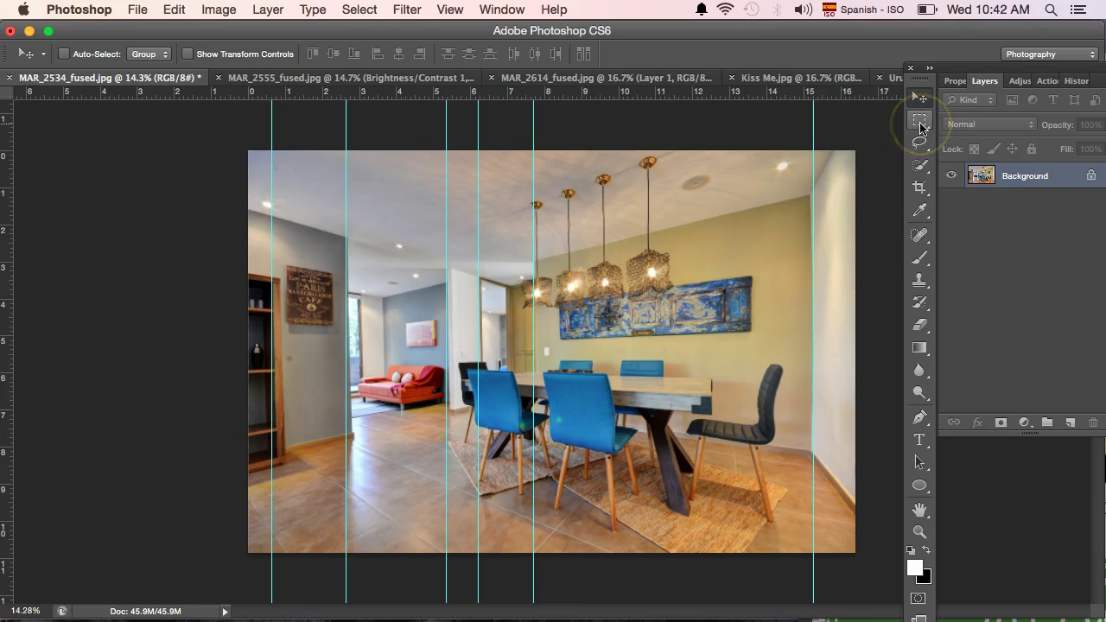
left_click(920, 124)
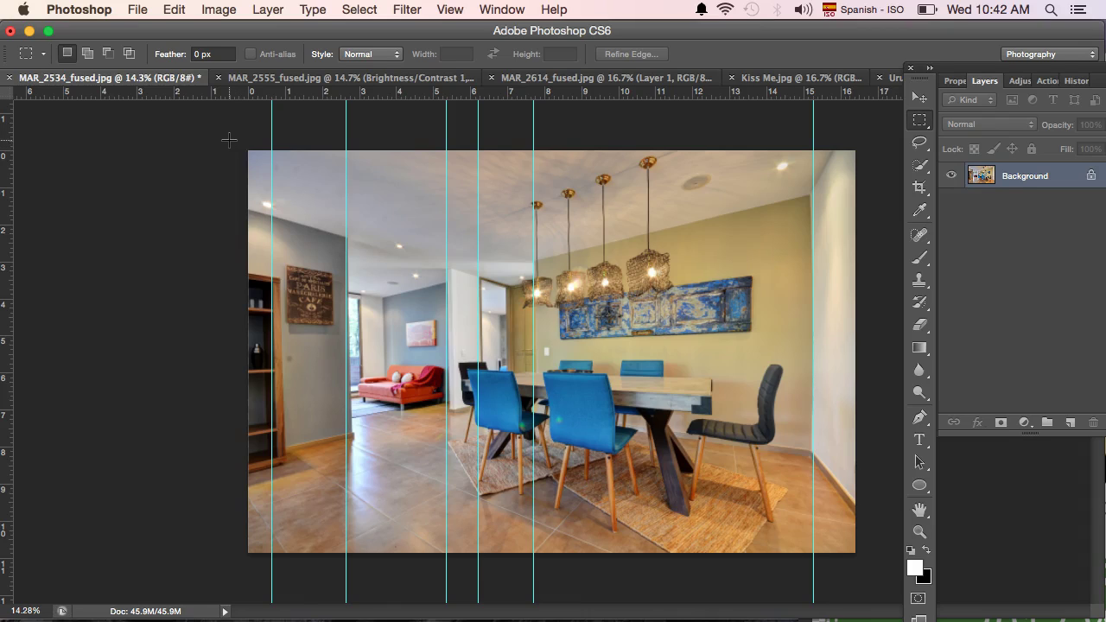
left_click_drag(246, 153, 682, 616)
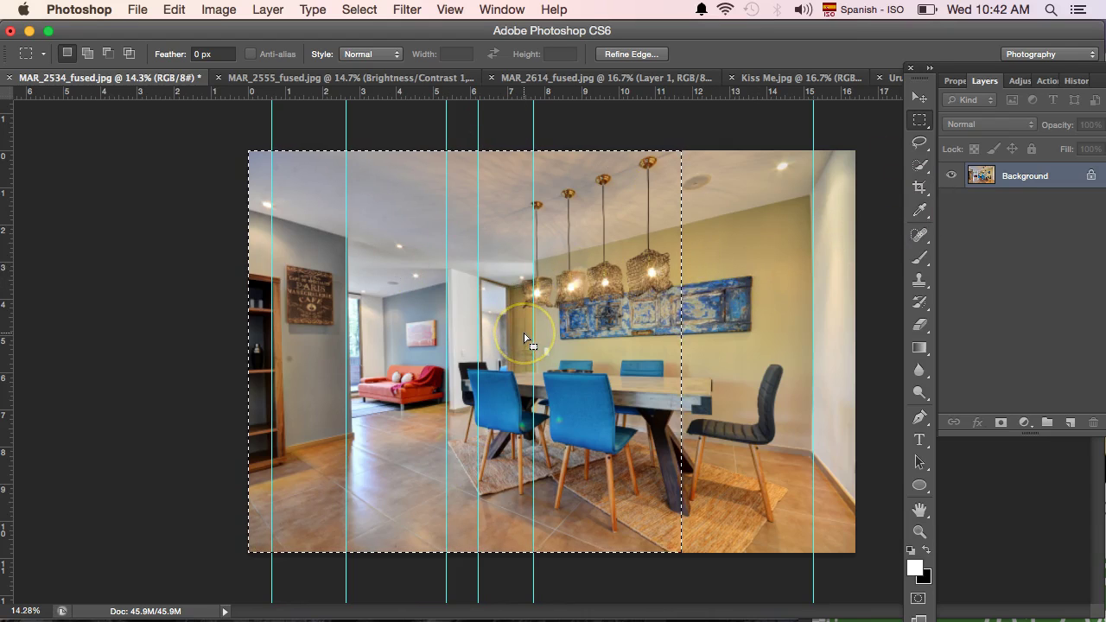
key("super+j")
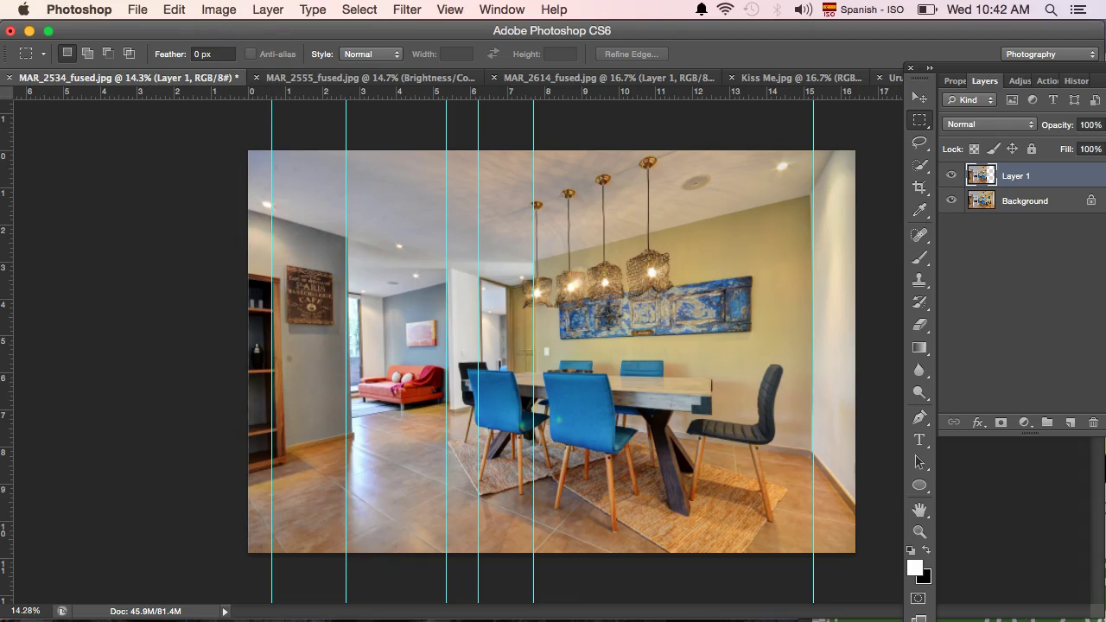
Step: Put a warp grid on Layer 1 via Edit > Transform > Warp
left_click(176, 9)
mouse_move(268, 392)
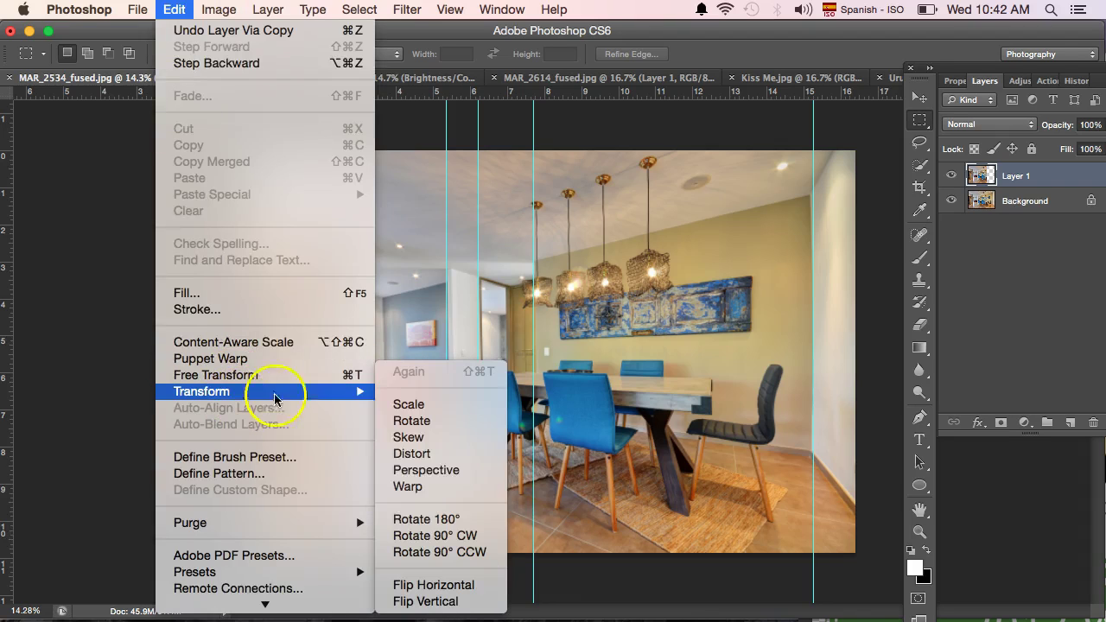
left_click(395, 490)
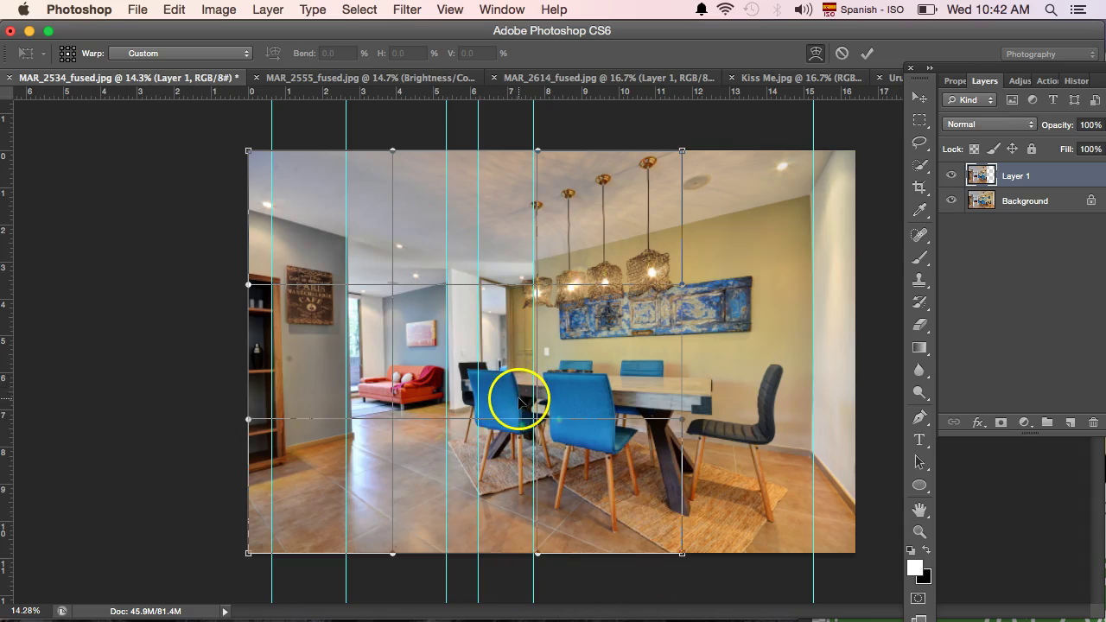
scroll(540, 344, "up", 5)
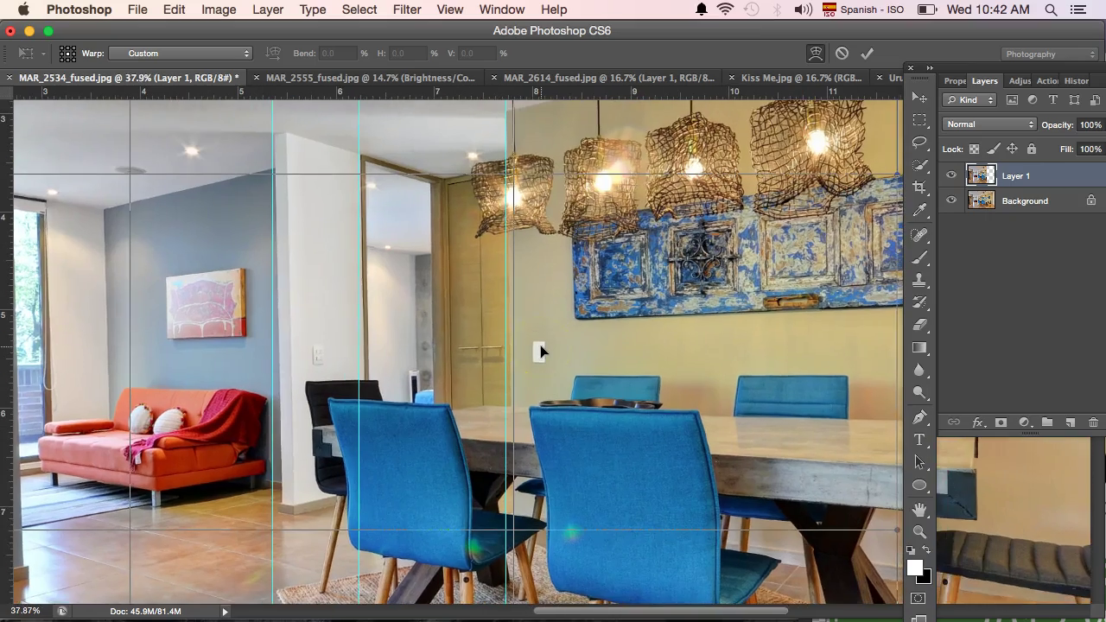
scroll(509, 332, "down", 1)
scroll(508, 349, "down", 6)
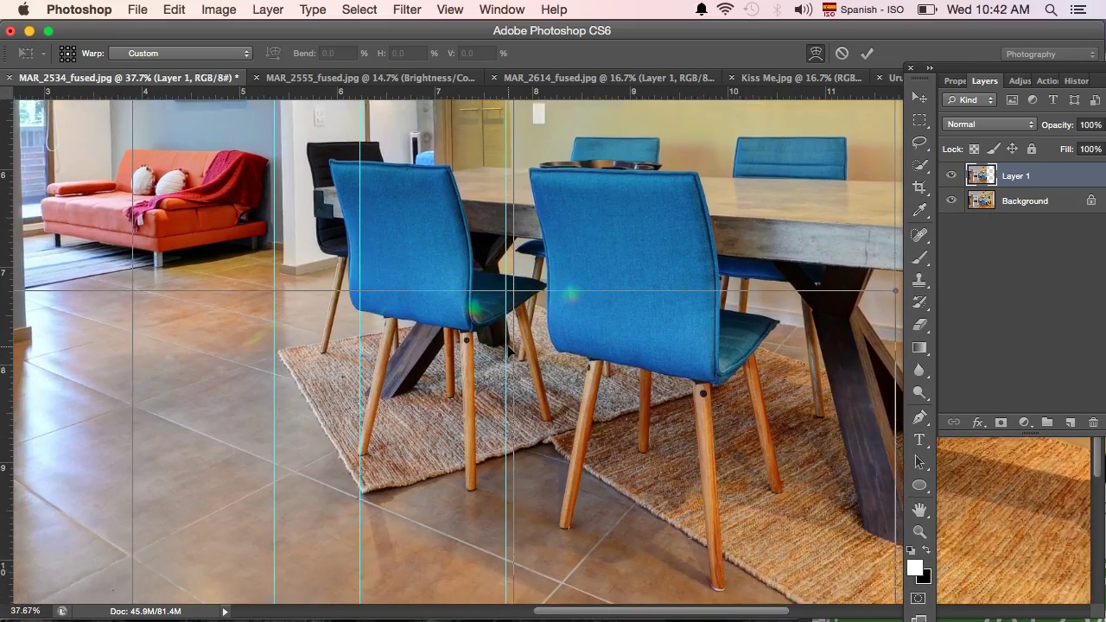
scroll(508, 349, "down", 5)
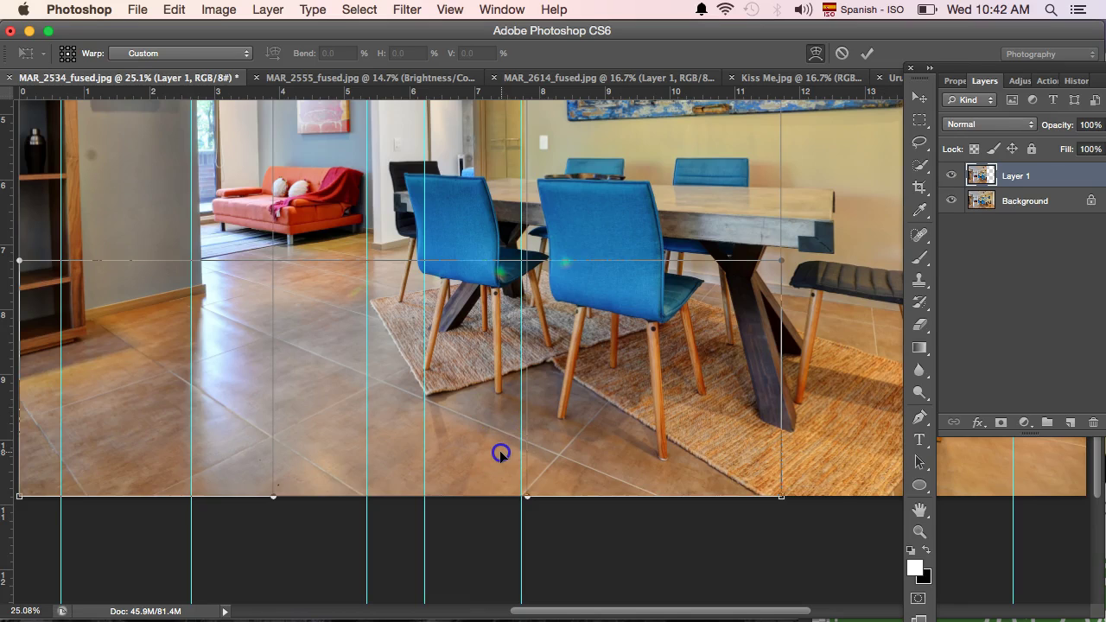
scroll(499, 279, "up", 2)
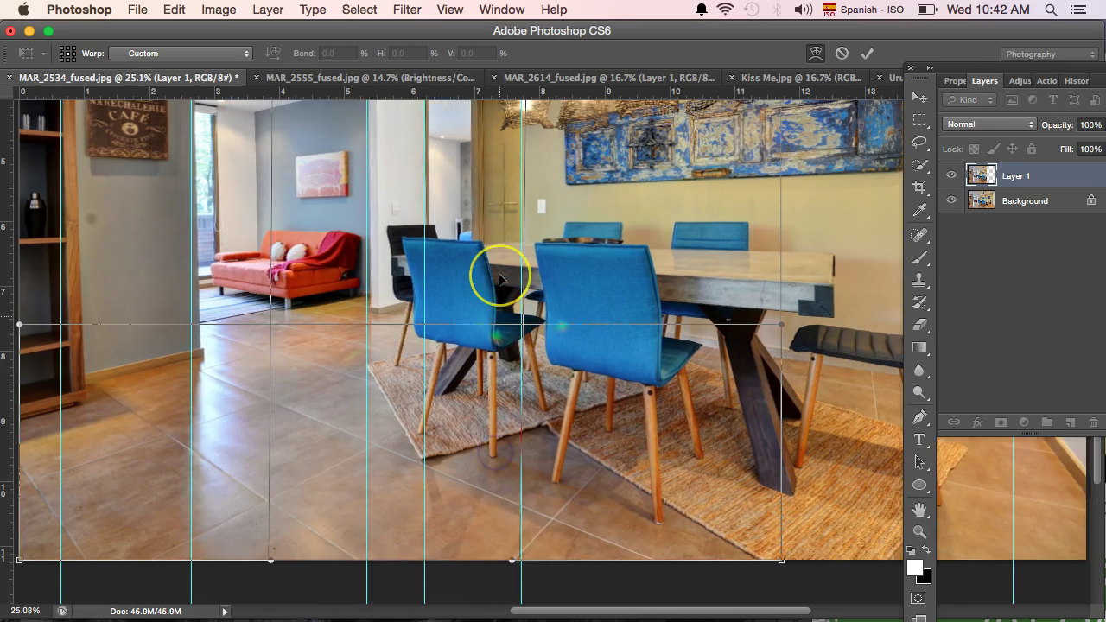
scroll(498, 273, "up", 2)
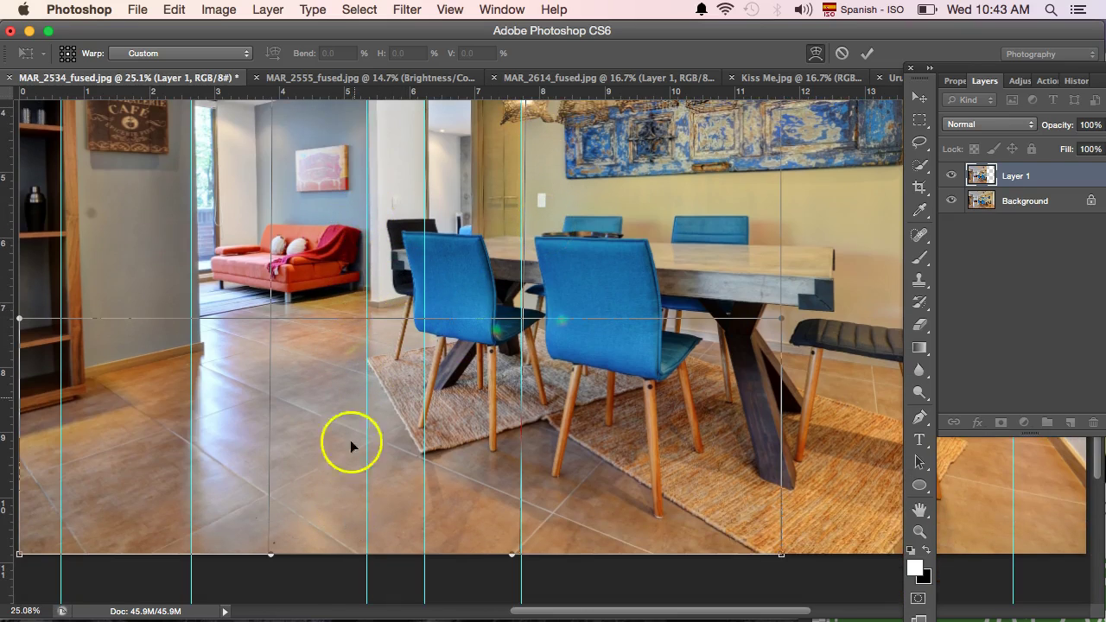
Step: Drag the lower-left warp mesh leftward so the left wall verticals stand straighter
left_click_drag(347, 499, 343, 503)
scroll(402, 404, "up", 3)
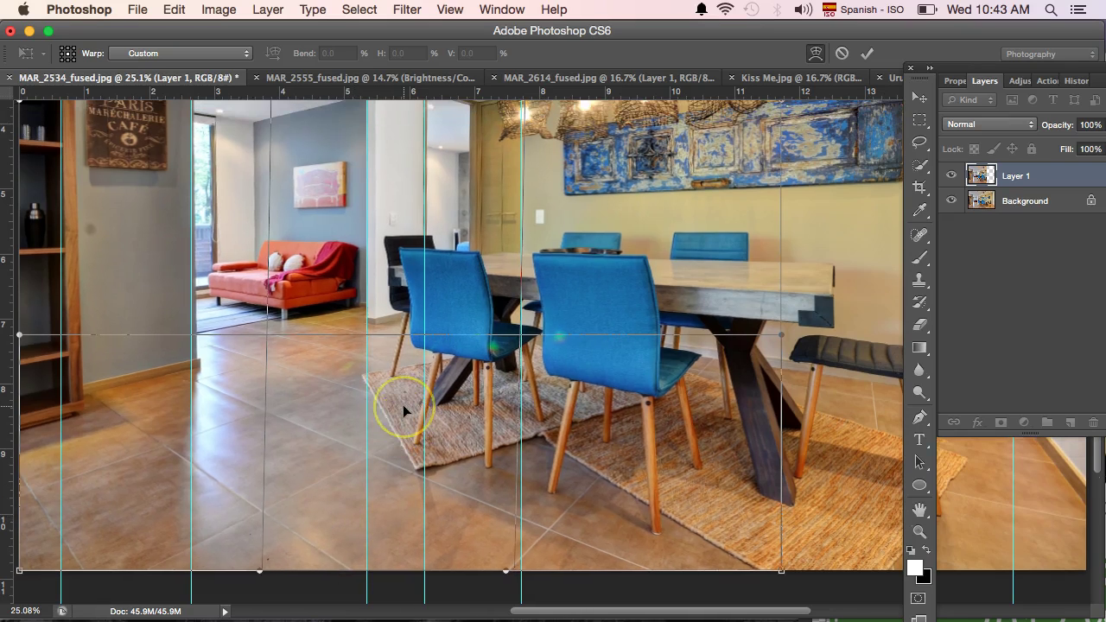
scroll(402, 404, "down", 3)
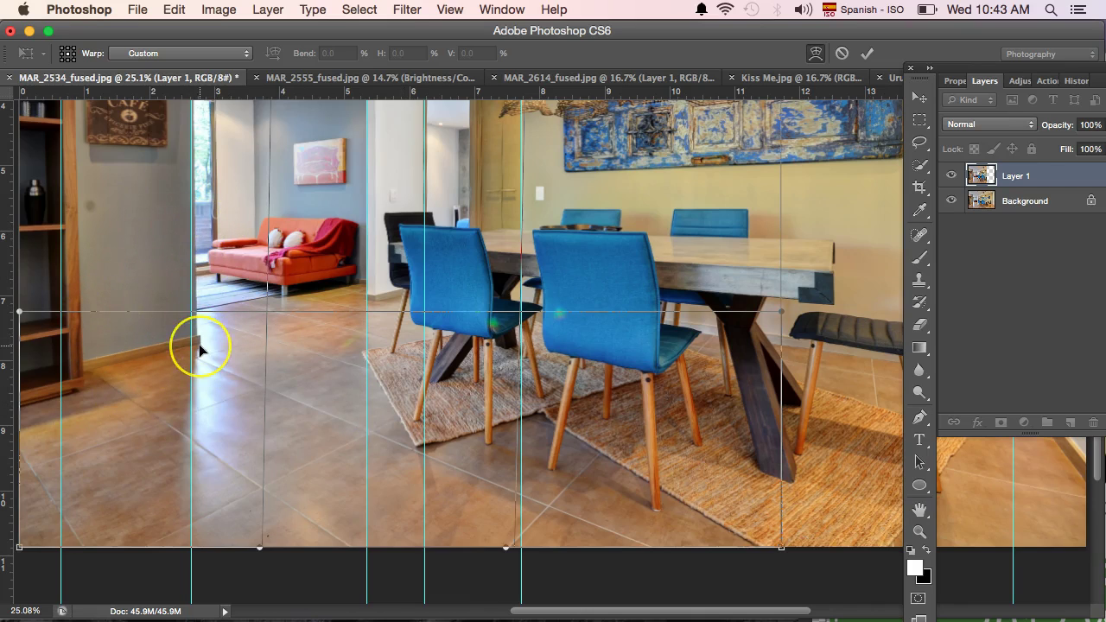
scroll(198, 344, "left", 5)
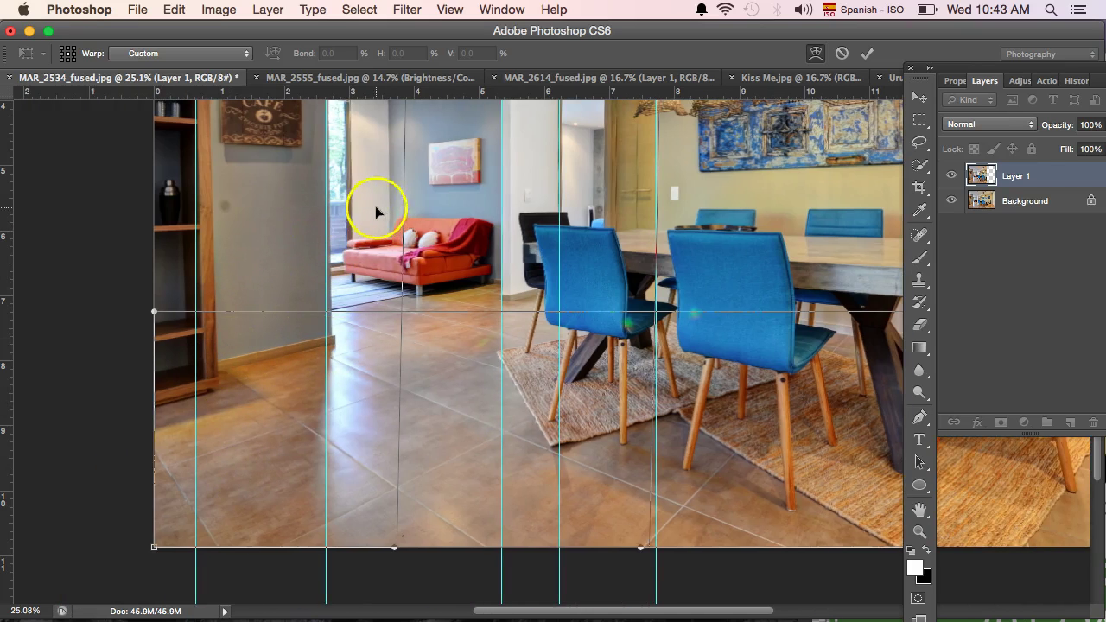
left_click_drag(308, 511, 299, 512)
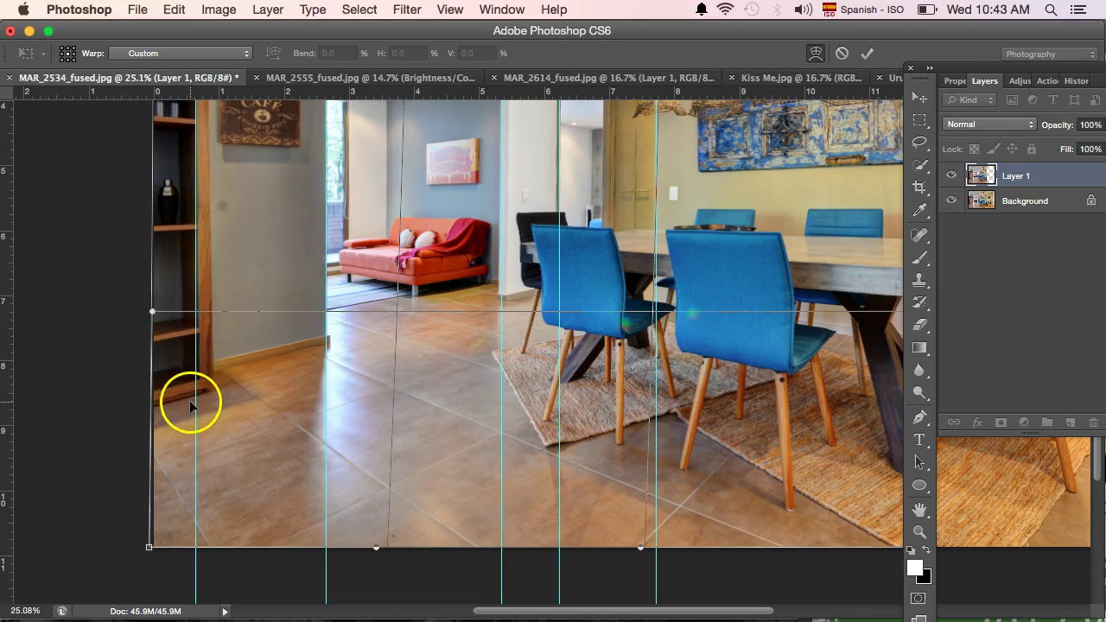
Step: Pull the warp's bottom-left corner further outward
left_click_drag(174, 513, 169, 513)
scroll(212, 378, "up", 5)
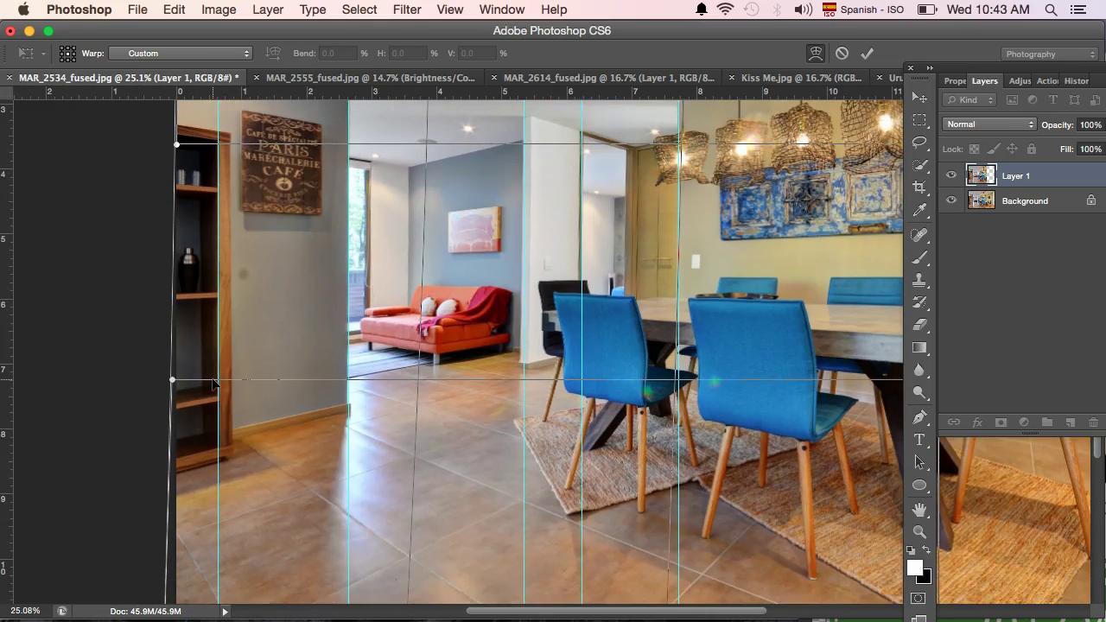
scroll(214, 381, "right", 3)
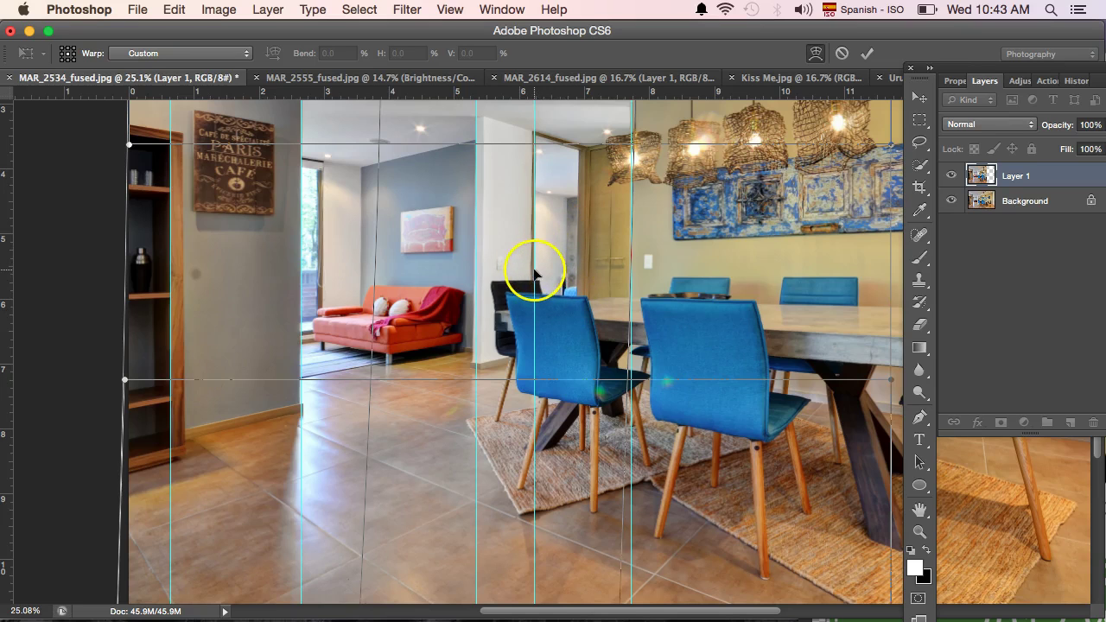
scroll(520, 300, "down", 5)
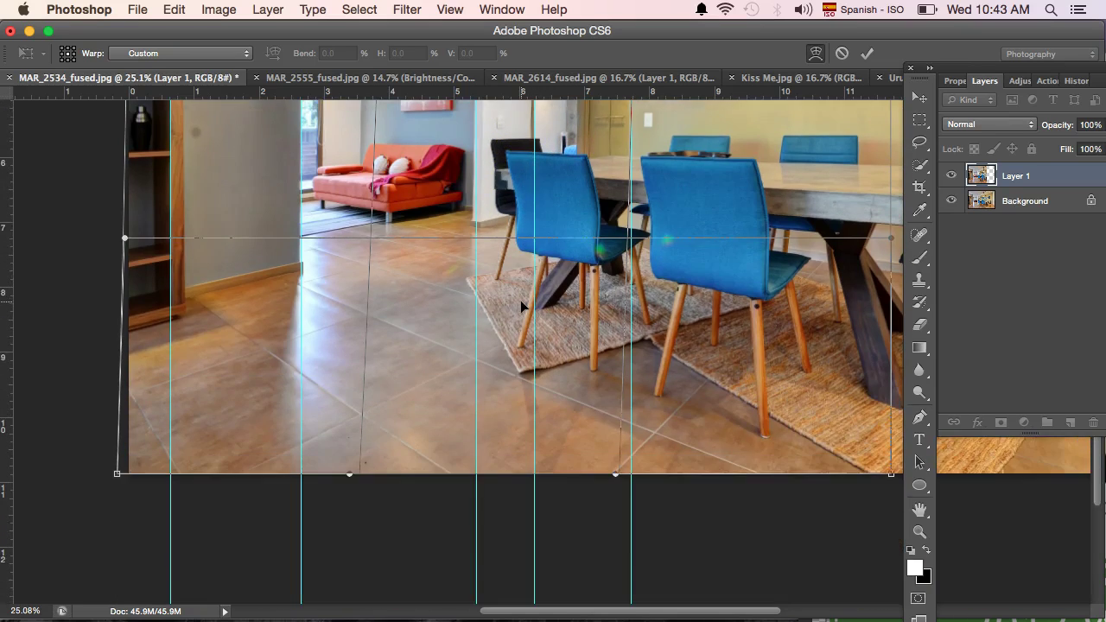
left_click(487, 198)
scroll(488, 237, "up", 5)
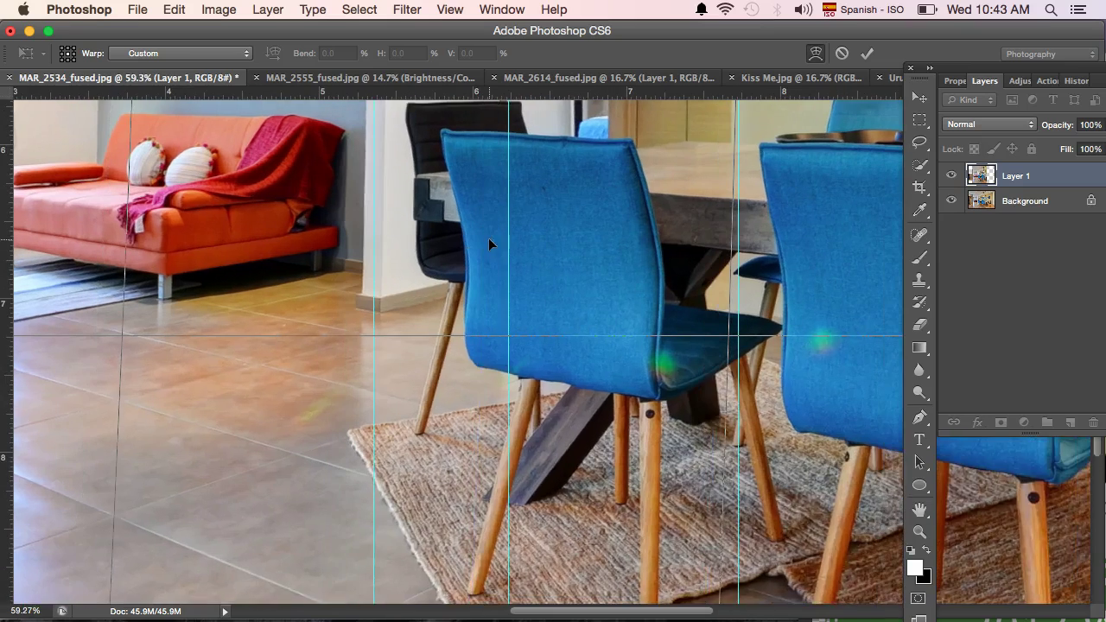
scroll(488, 237, "up", 6)
left_click(396, 211)
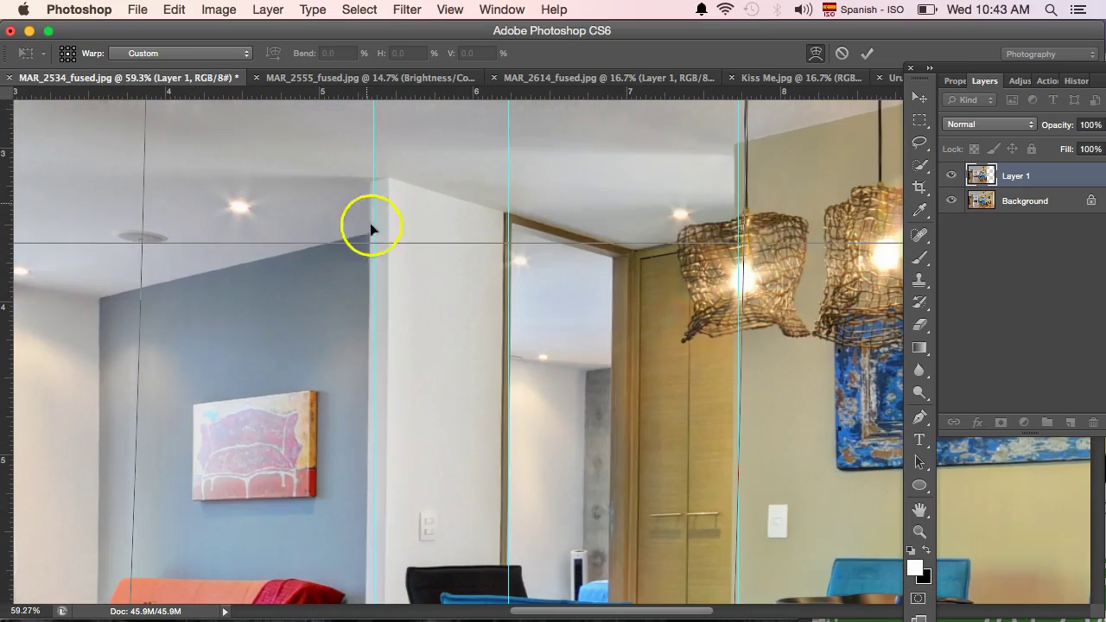
scroll(374, 428, "down", 5)
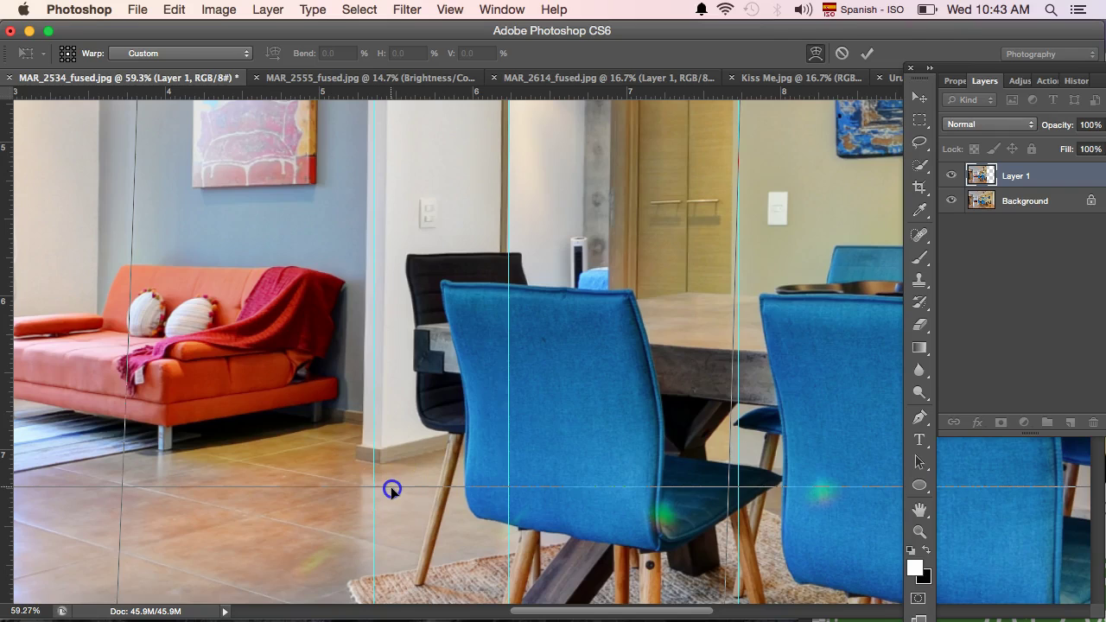
Step: Nudge the mesh near the doorway into line with its guide, checking the left edge up close
left_click_drag(393, 489, 398, 490)
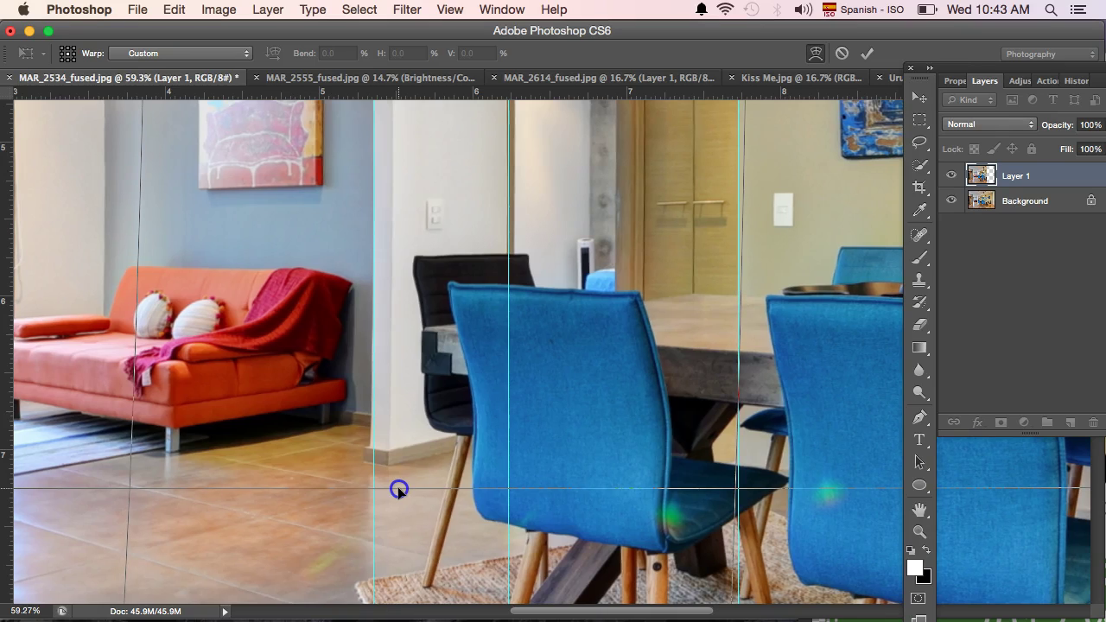
scroll(436, 341, "up", 5)
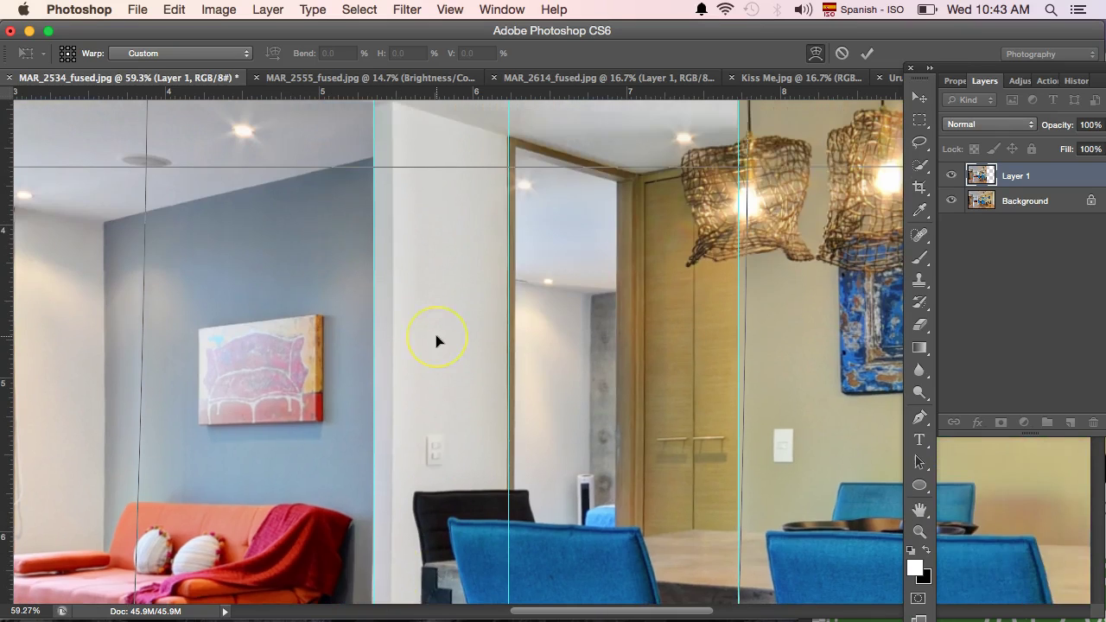
scroll(435, 339, "down", 4)
scroll(435, 339, "left", 3)
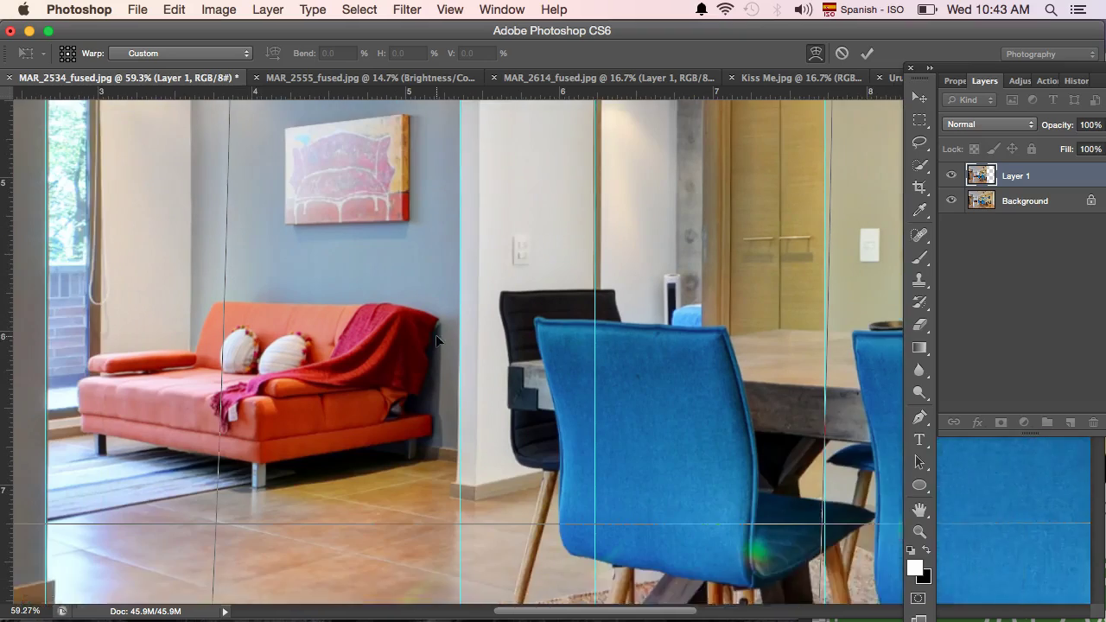
scroll(436, 339, "down", 5)
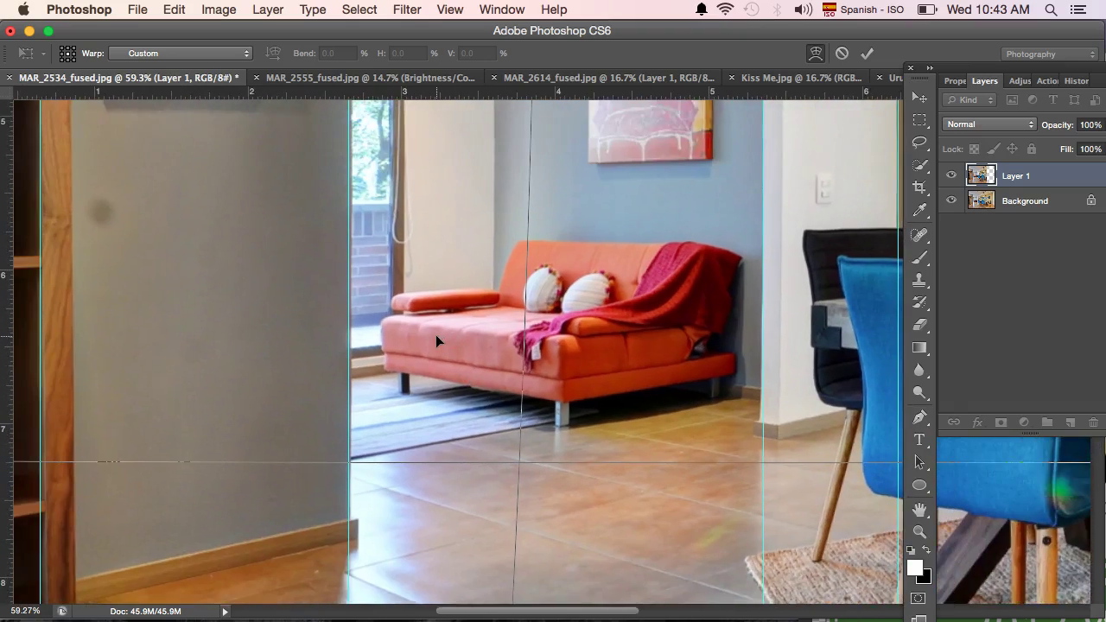
scroll(435, 339, "down", 1)
scroll(409, 280, "up", 3)
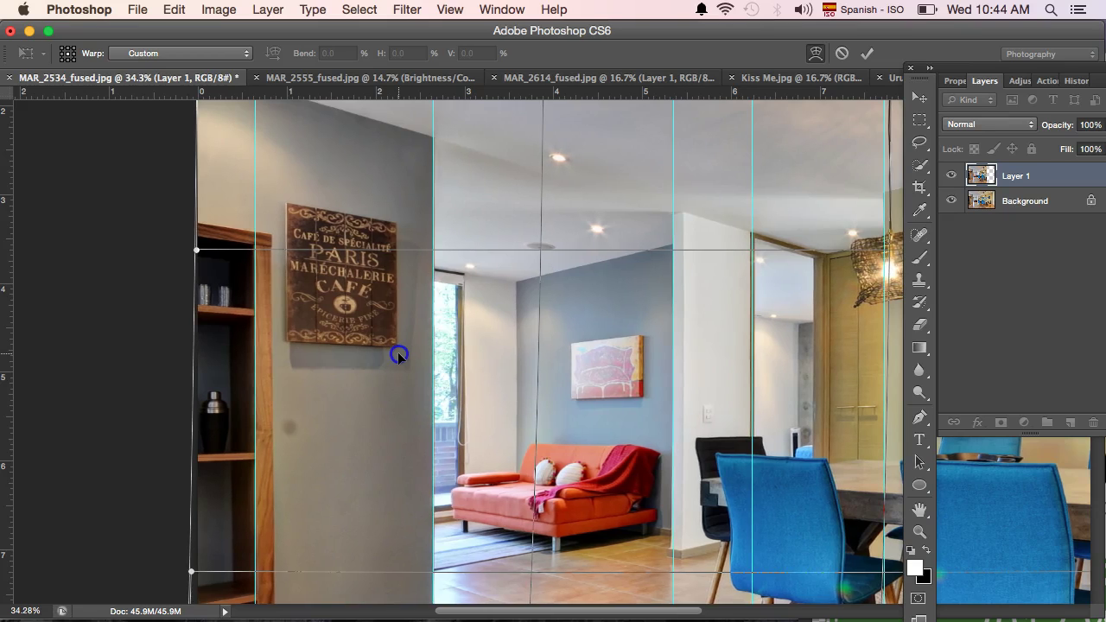
scroll(403, 444, "down", 5)
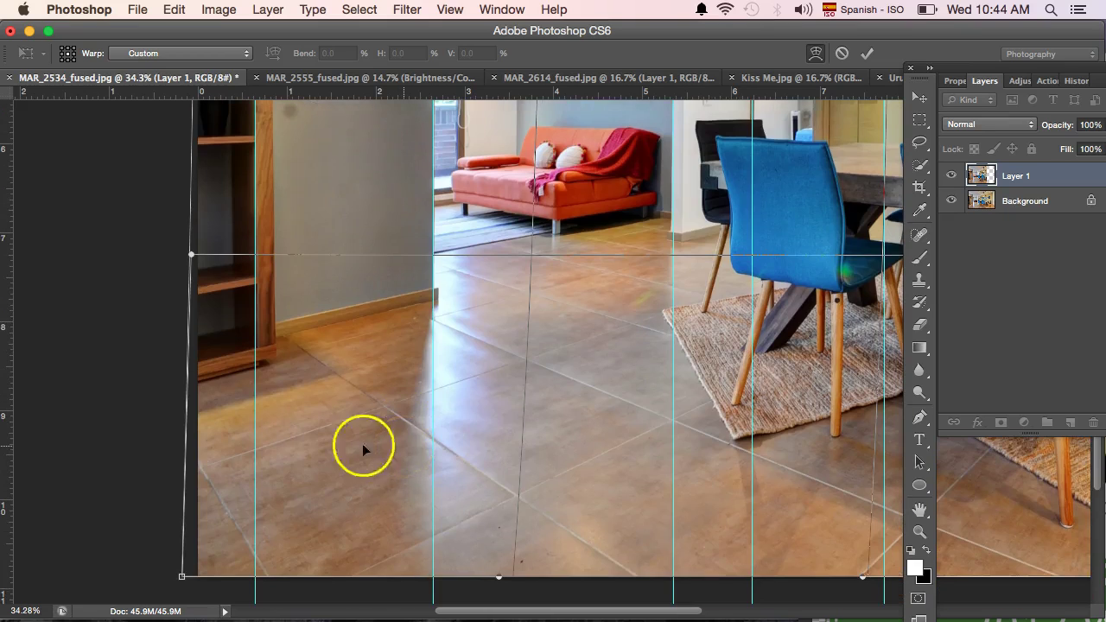
left_click_drag(278, 326, 279, 325)
scroll(279, 326, "down", 2)
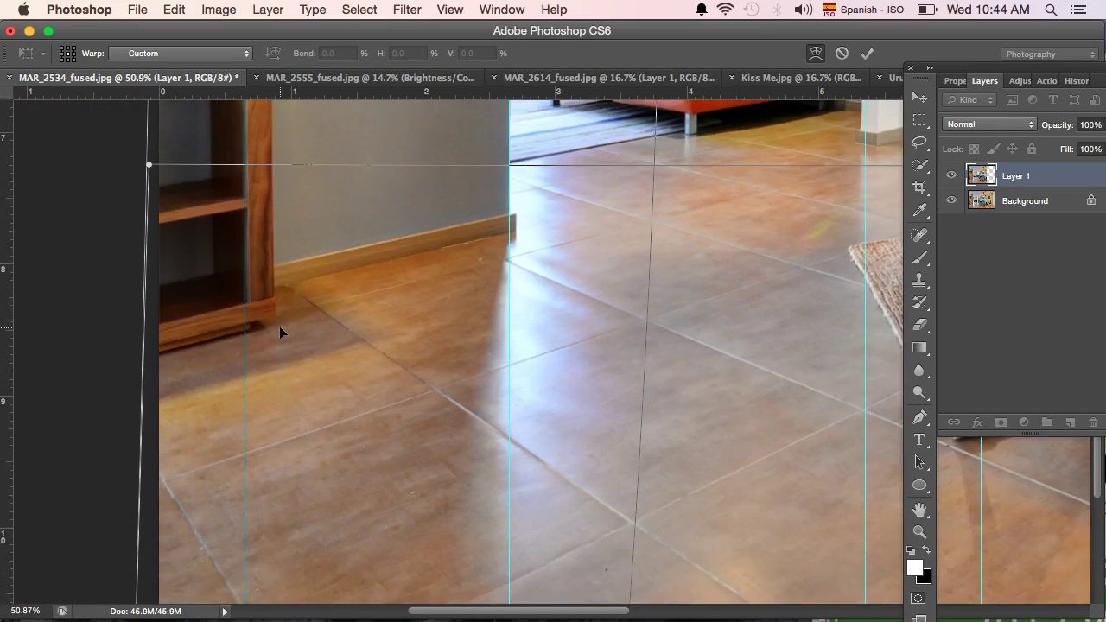
scroll(279, 325, "down", 8, "alt")
key("ctrl+0")
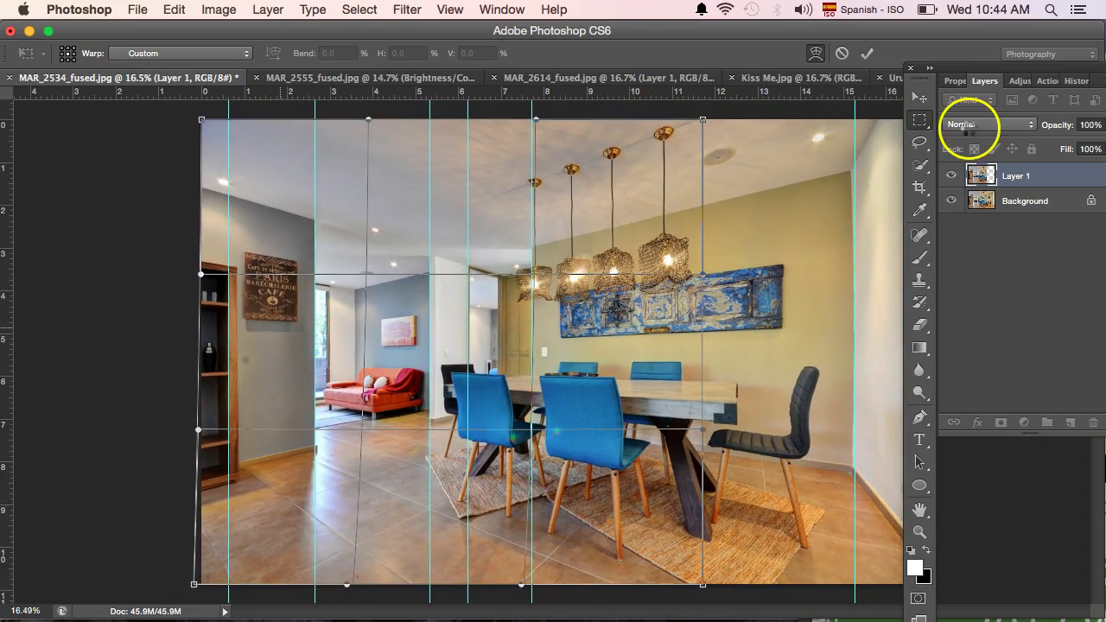
Step: Commit the warp with the Move tool and drag the five vertical guides off the photo
left_click(921, 98)
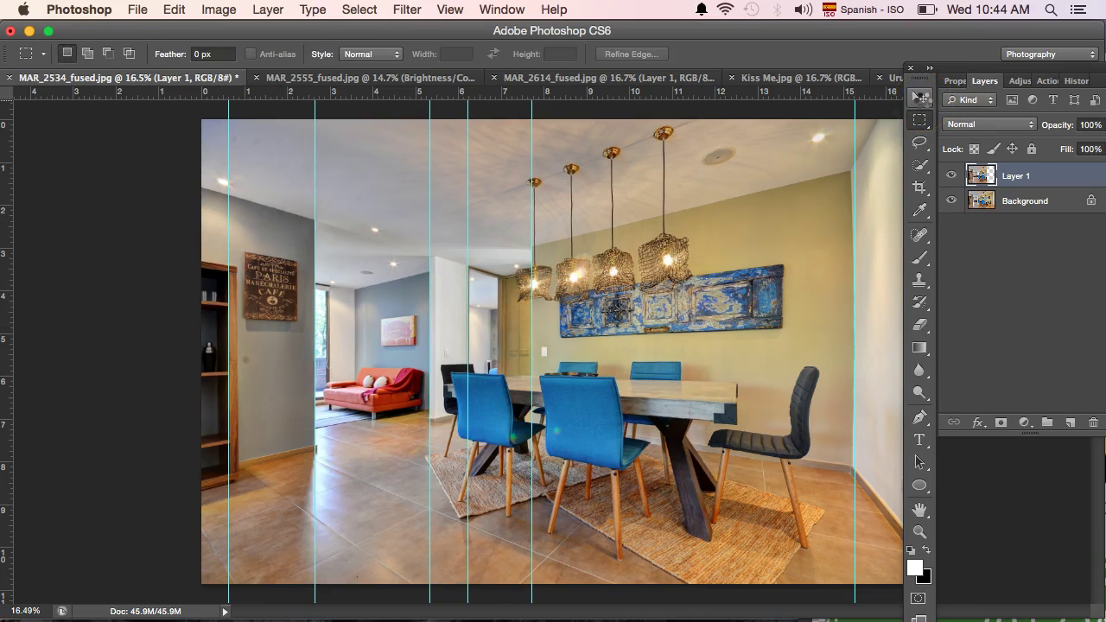
left_click_drag(531, 217, 78, 218)
left_click_drag(469, 245, 102, 236)
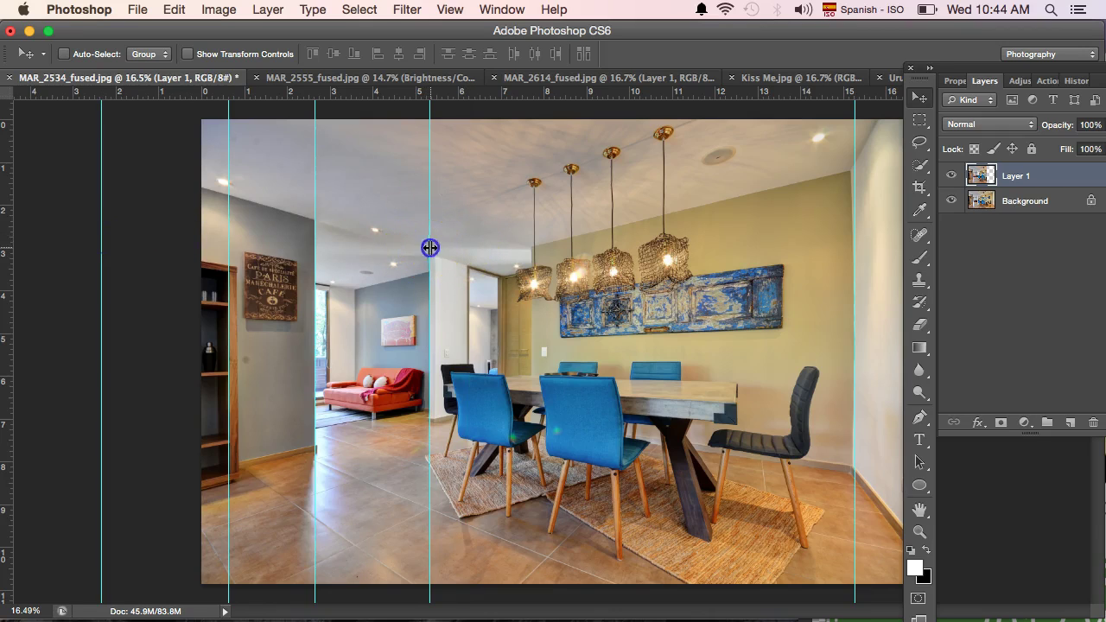
left_click_drag(430, 248, 17, 231)
left_click_drag(314, 235, 36, 233)
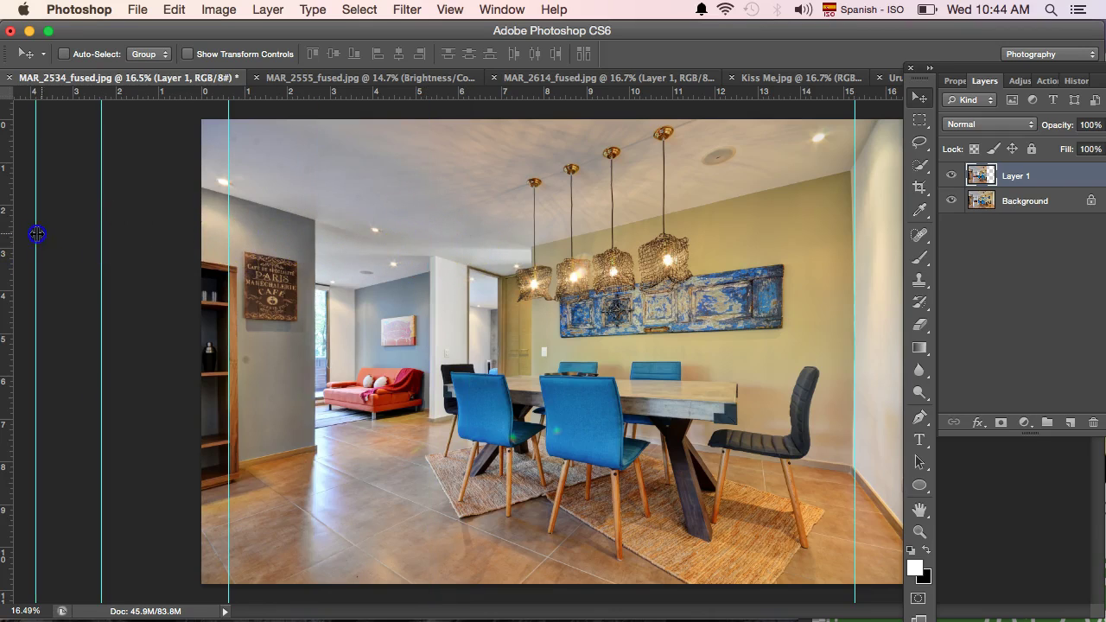
left_click_drag(228, 222, 30, 214)
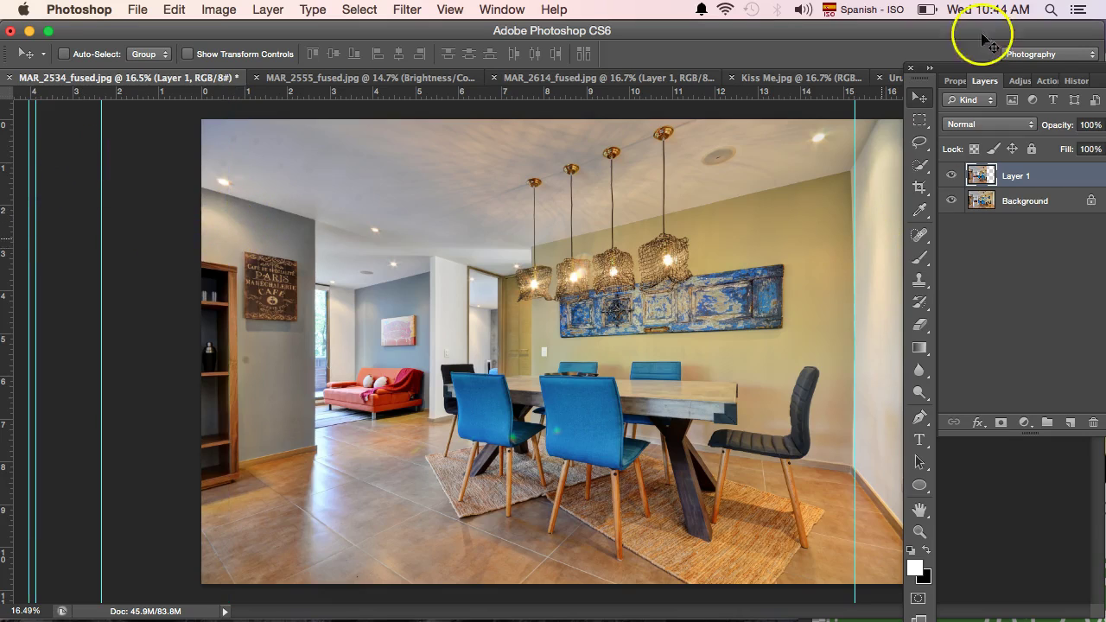
Step: Toggle Layer 1's visibility several times to compare the warp with the original
left_click(953, 178)
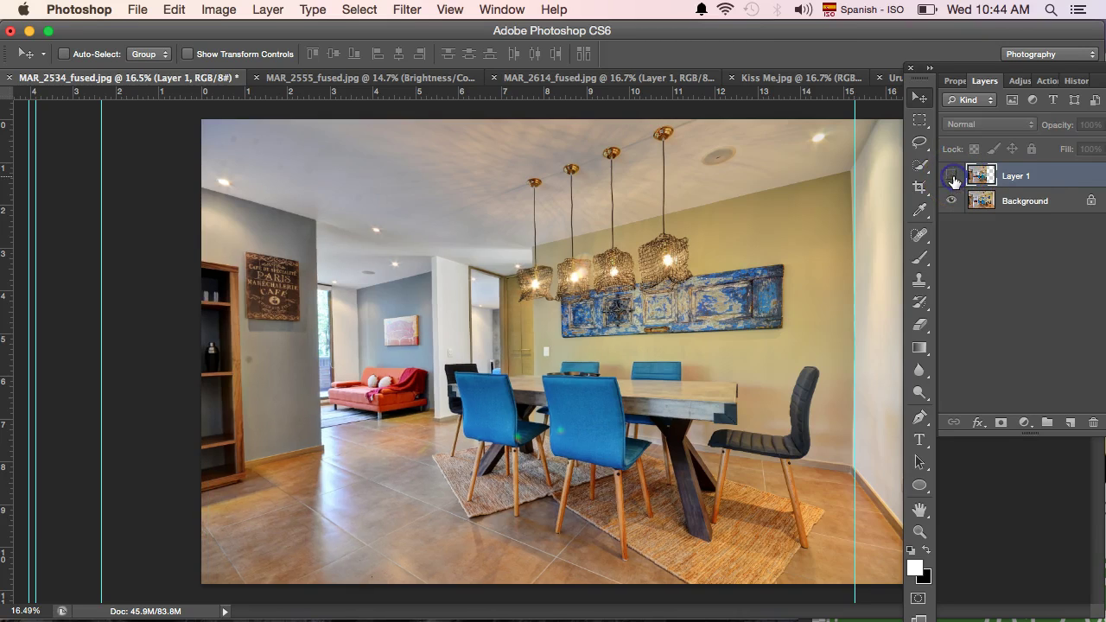
left_click(952, 179)
left_click(953, 178)
left_click(953, 178)
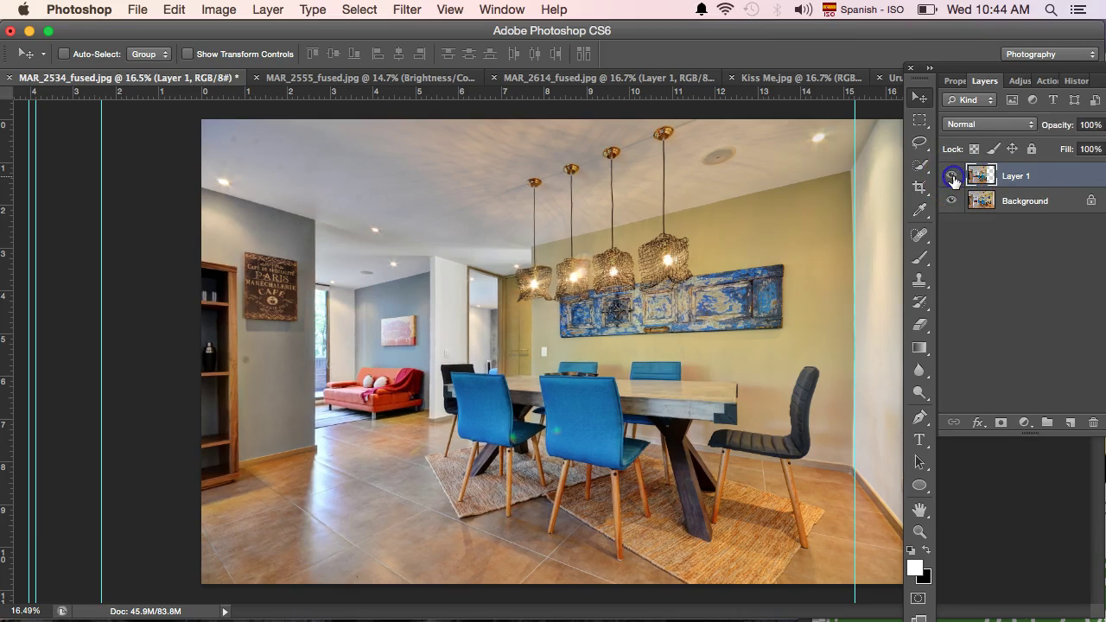
left_click(952, 178)
left_click(953, 178)
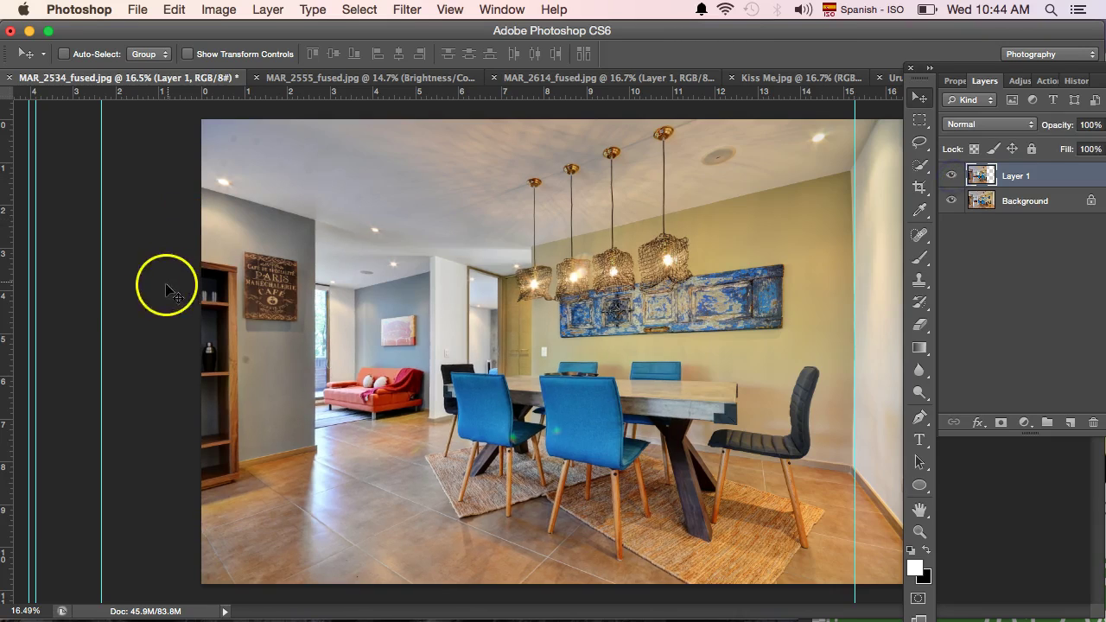
Step: Place a vertical guide along the left shelf edge and zoom in slightly
left_click_drag(99, 290, 227, 298)
key("super+plus")
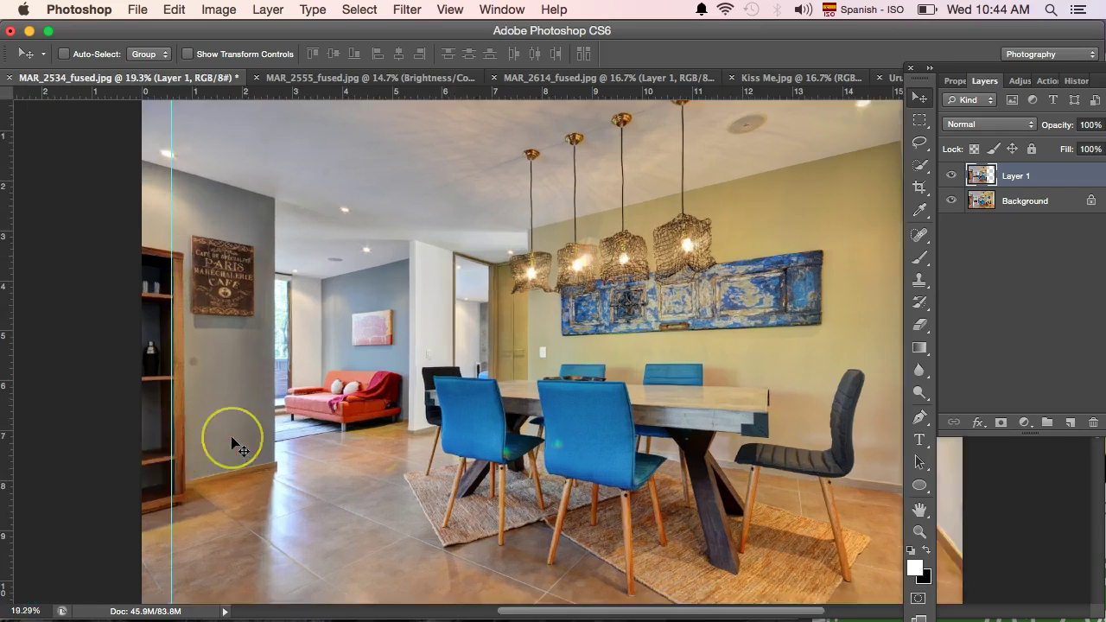
scroll(232, 444, "up", 5)
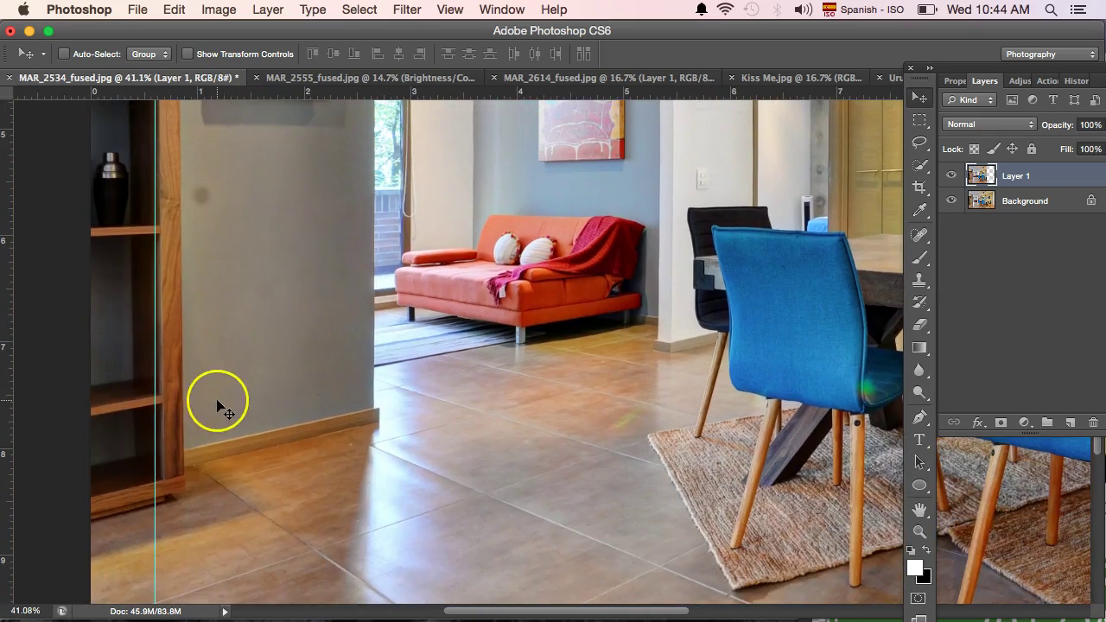
scroll(222, 406, "down", 4)
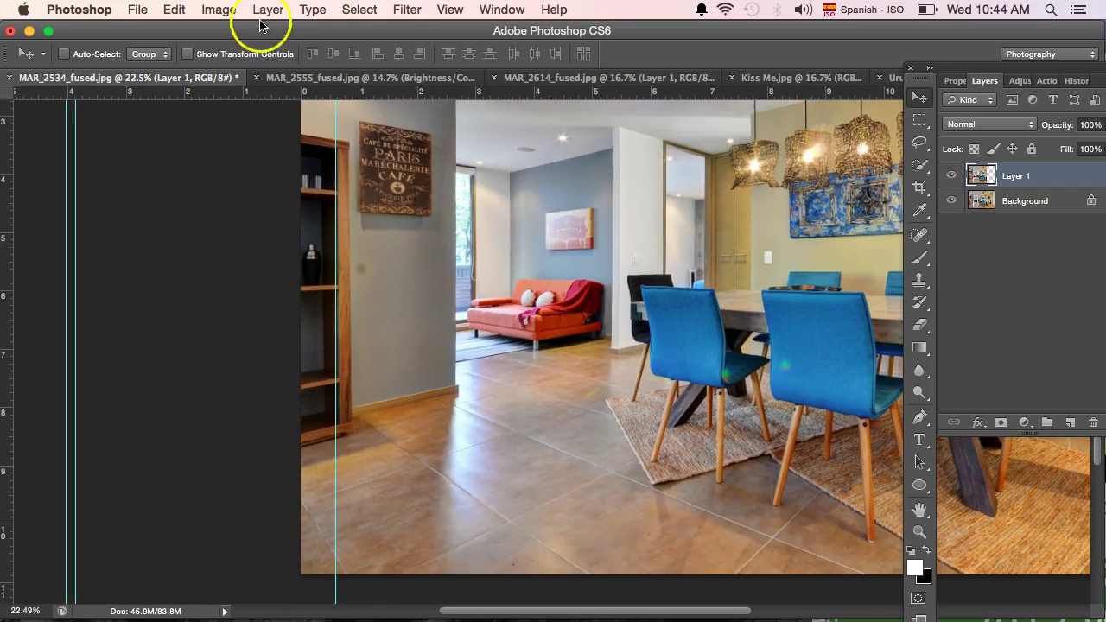
Step: Apply a second Warp to Layer 1, bowing the lower-left corner slightly outward
left_click(219, 10)
mouse_move(175, 9)
mouse_move(259, 391)
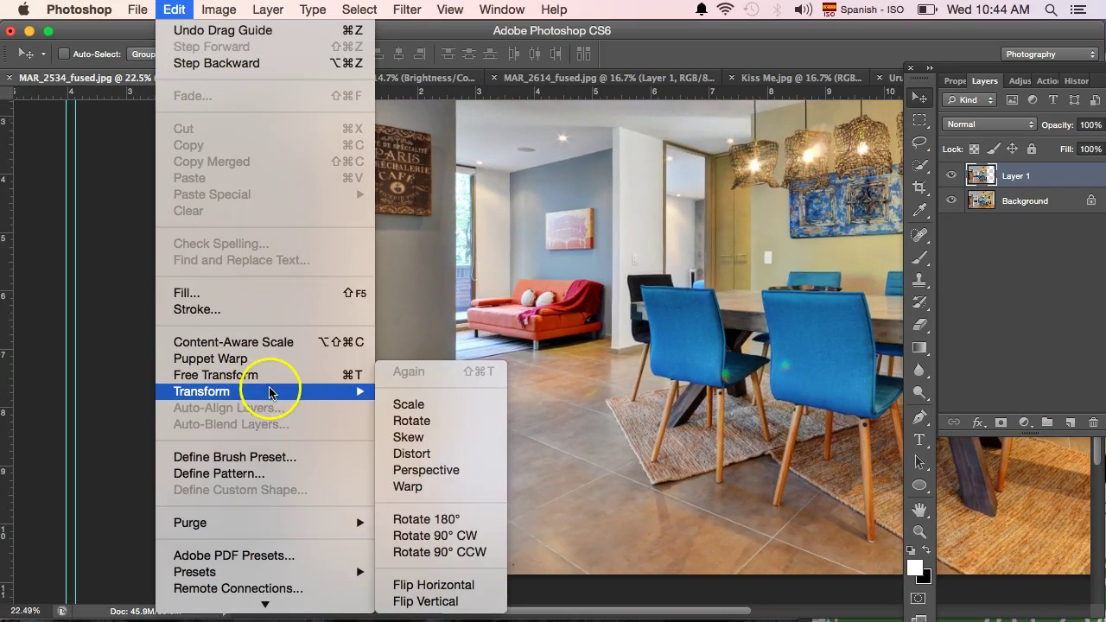
left_click(435, 488)
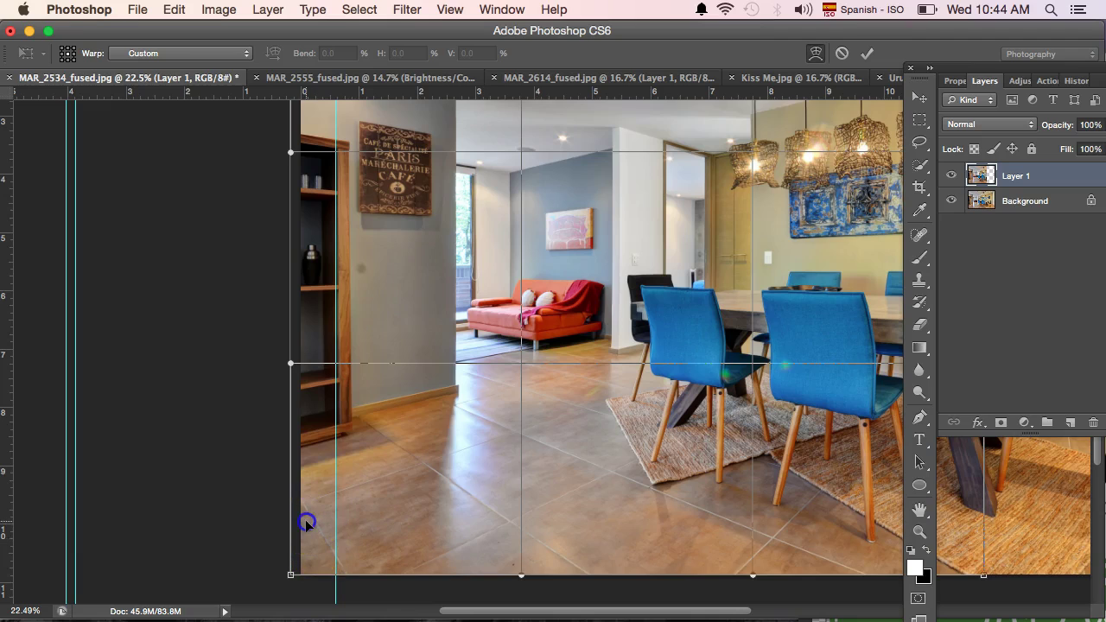
left_click_drag(297, 518, 300, 519)
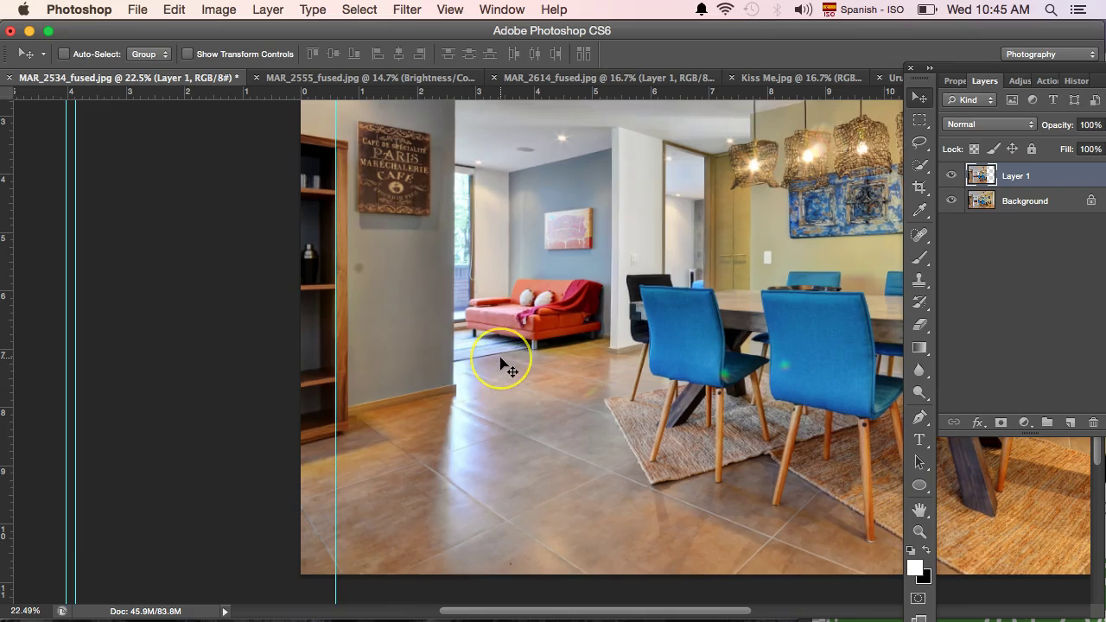
Step: Move the left vertical guide further left
scroll(505, 367, "down", 5)
scroll(505, 368, "up", 5)
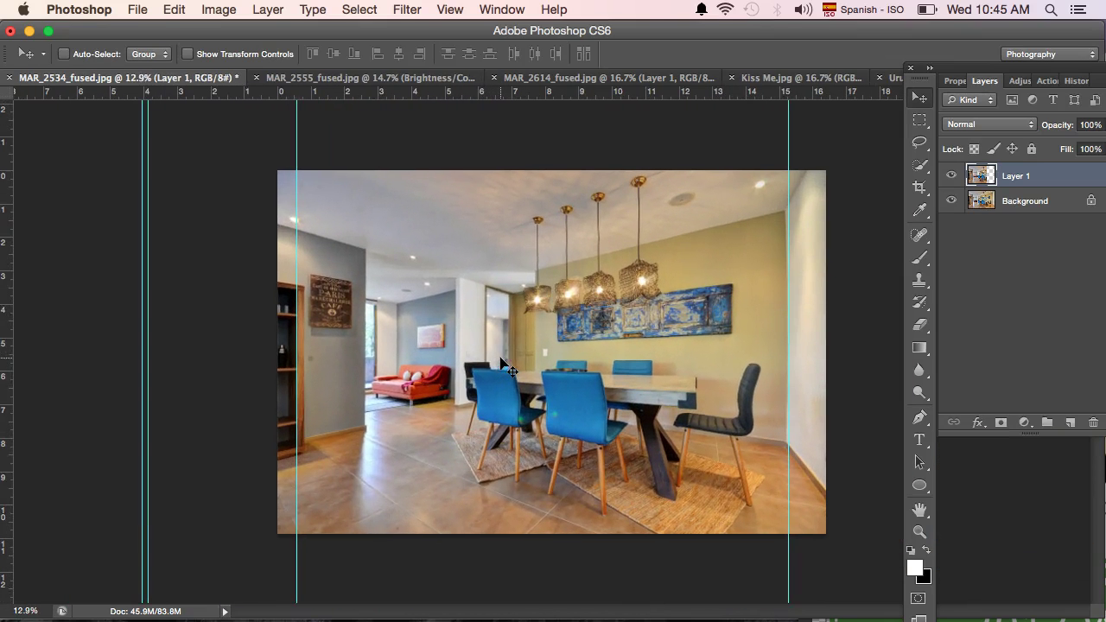
left_click_drag(294, 112, 197, 114)
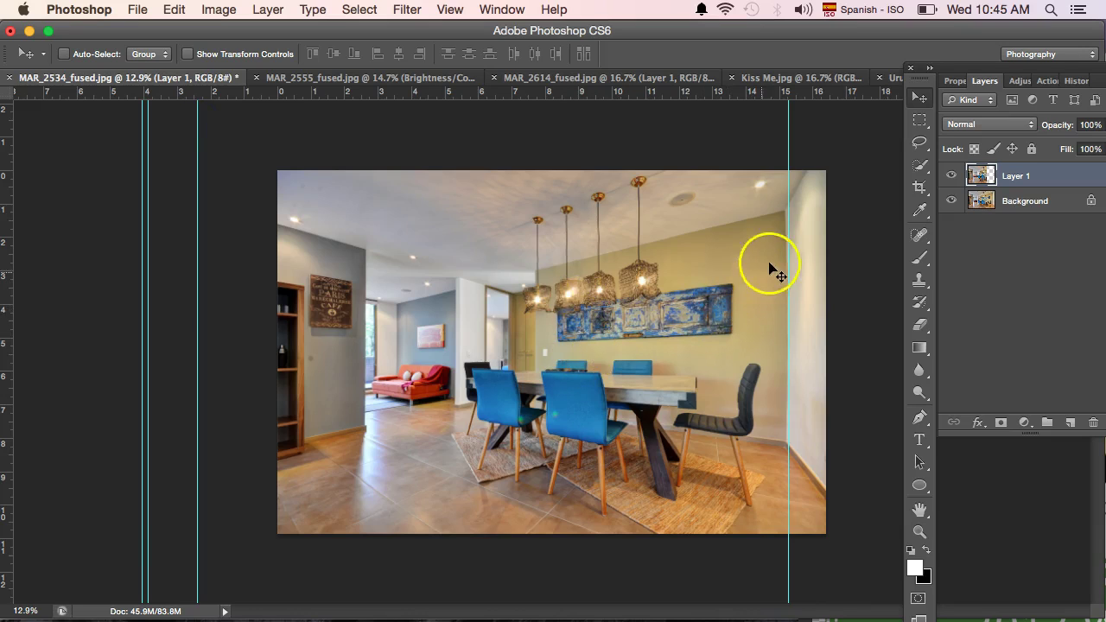
Step: Select Background and Layer 1 together and merge them with Merge Visible
left_click(979, 200)
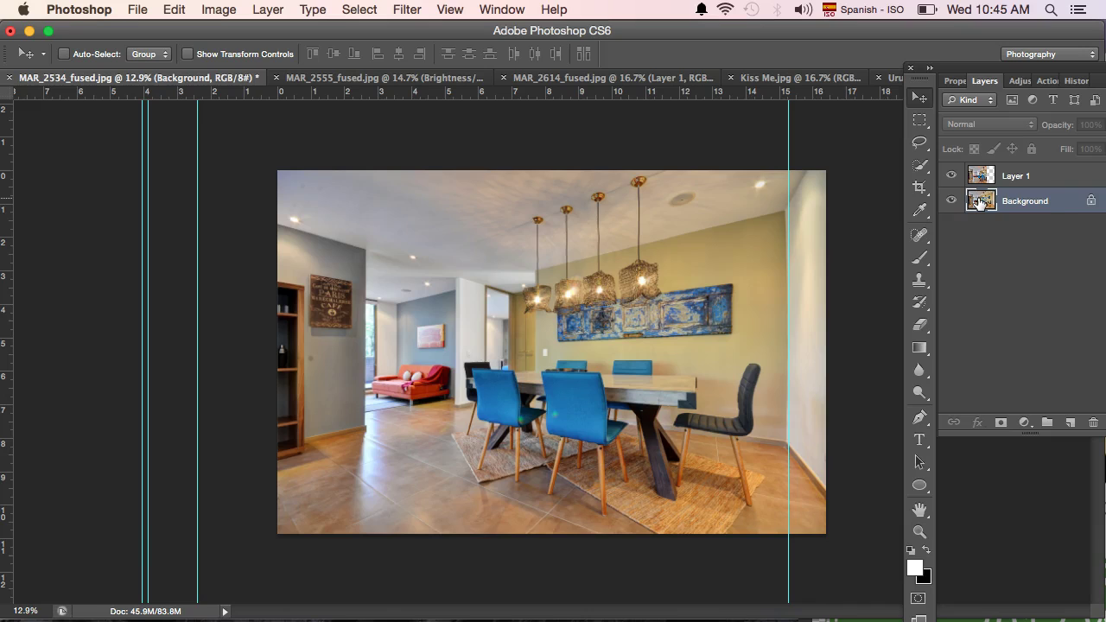
left_click(1024, 178, "shift")
right_click(1026, 183)
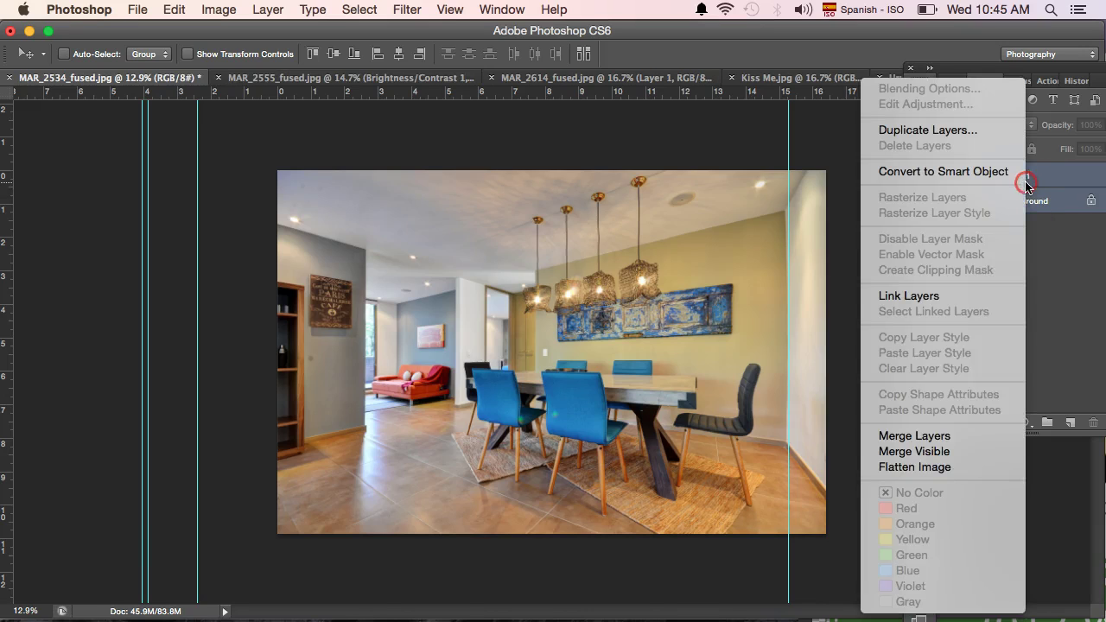
left_click(944, 451)
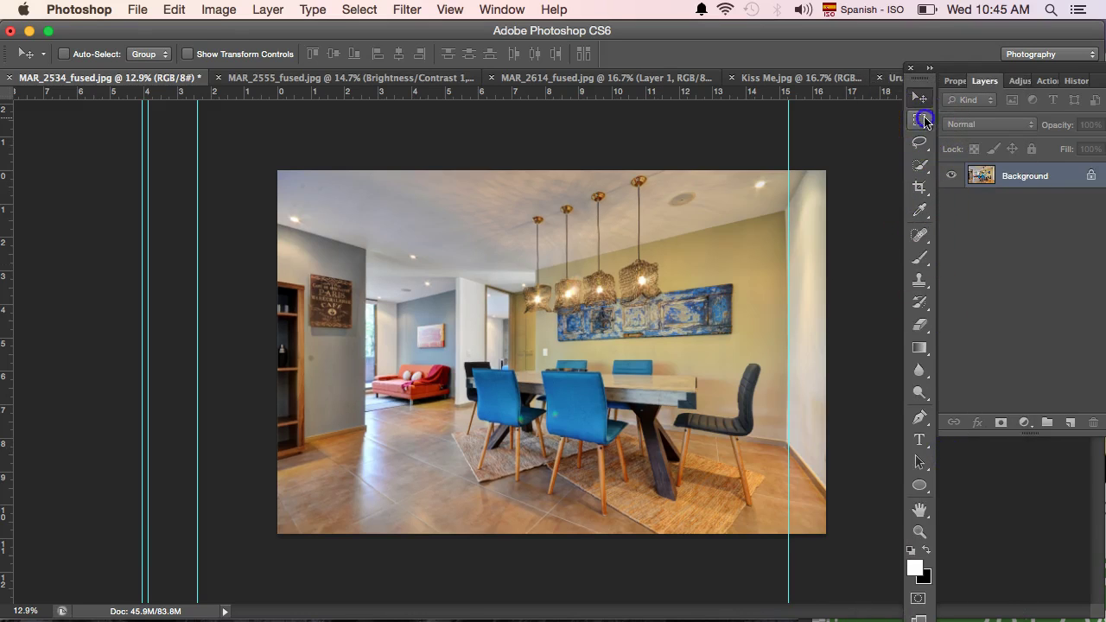
Step: Marquee-select the photo's right part and copy it to a new Layer 1 with Ctrl+J
left_click(923, 121)
left_click_drag(832, 167, 667, 619)
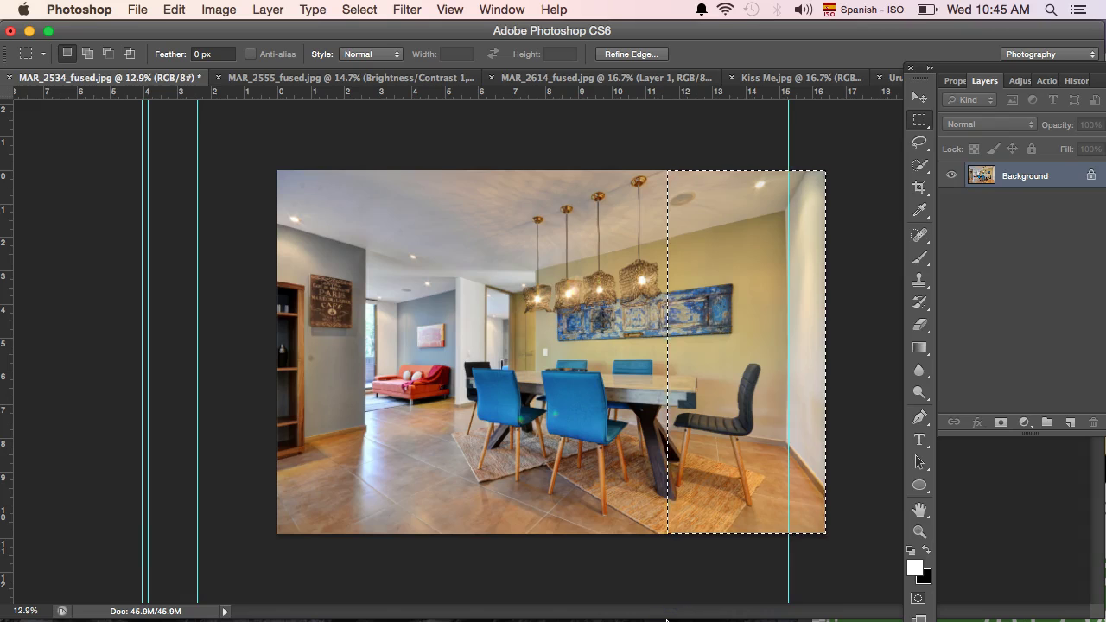
key("ctrl+j")
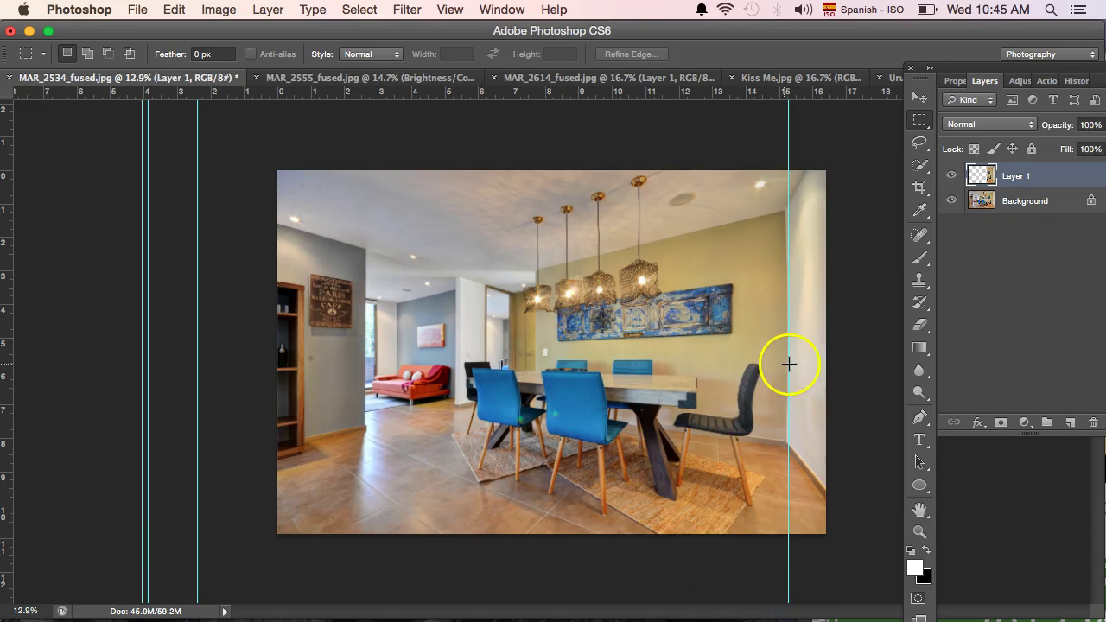
left_click_drag(788, 364, 789, 364)
scroll(788, 364, "up", 2)
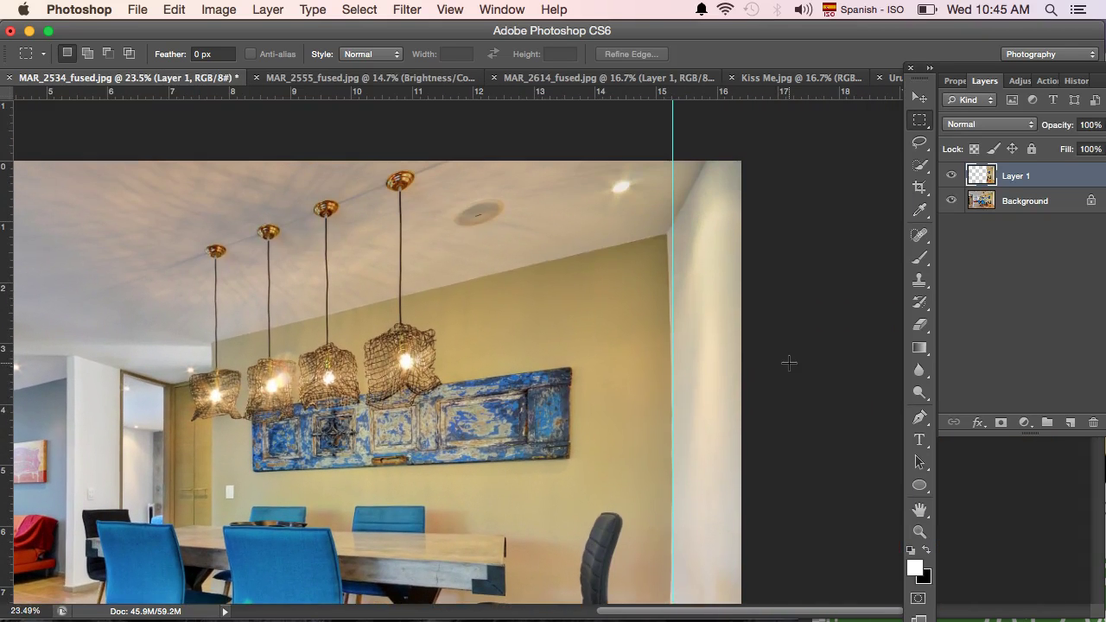
Step: Warp the new layer, pulling its top-right and bottom-right corners slightly outward
left_click(173, 9)
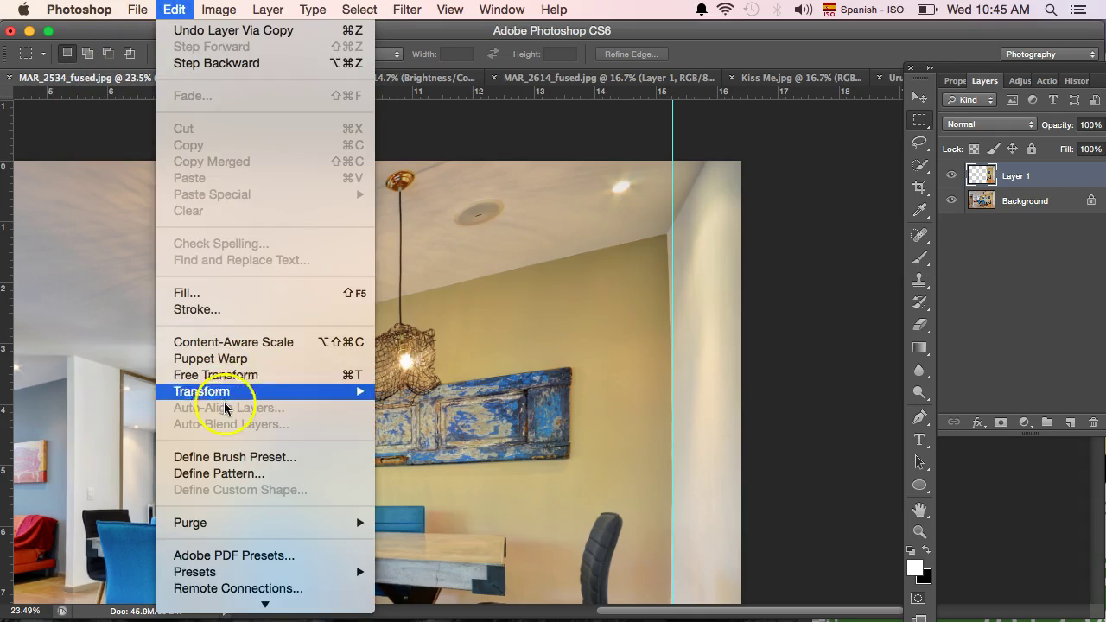
mouse_move(259, 392)
left_click(450, 487)
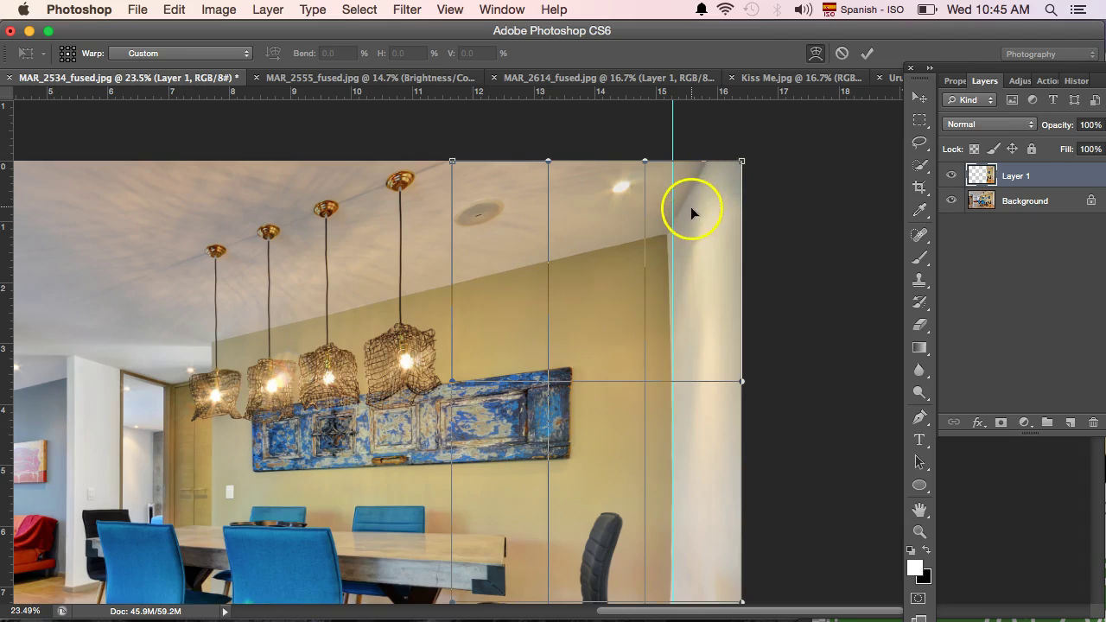
left_click(739, 164)
mouse_move(740, 164)
left_mouse_down()
mouse_move(754, 154)
mouse_move(743, 162)
left_mouse_up()
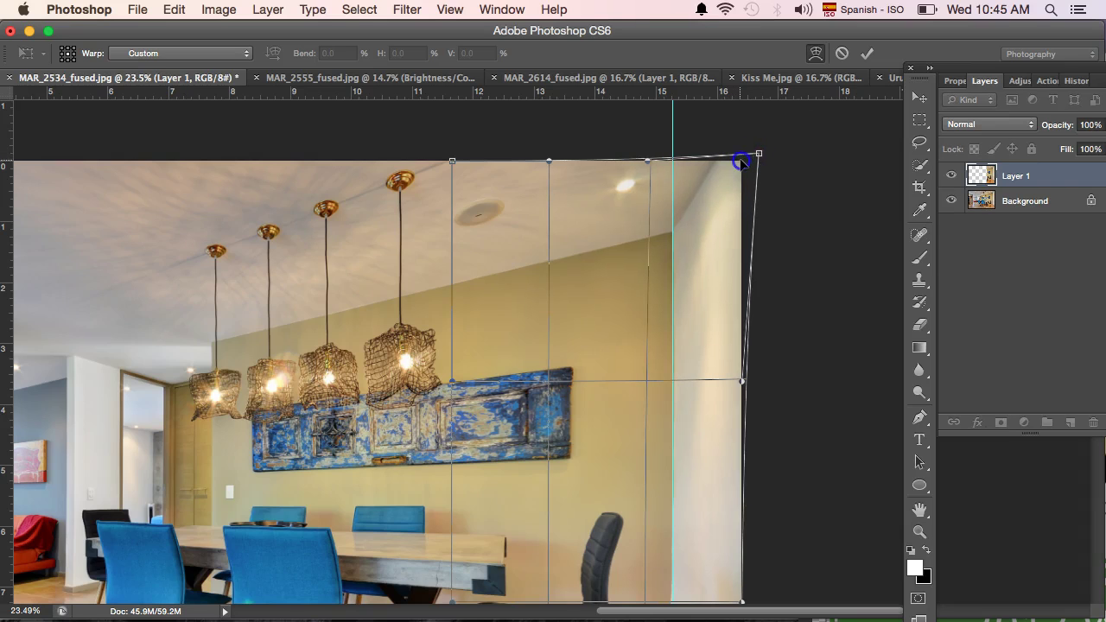
scroll(715, 346, "down", 10)
scroll(717, 352, "up", 1)
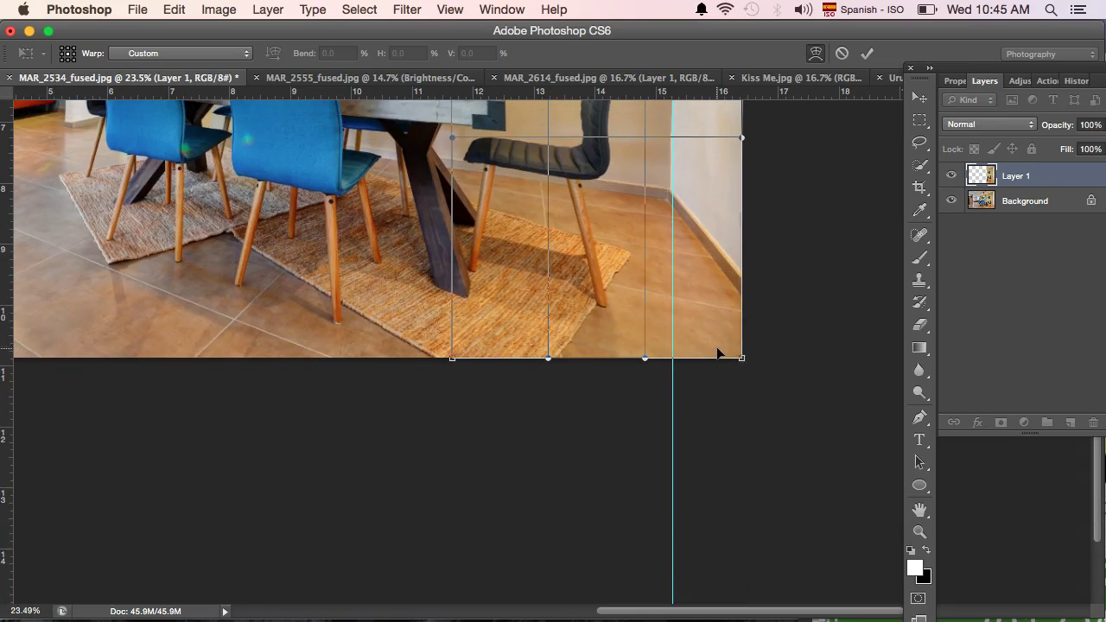
left_click_drag(739, 355, 746, 356)
scroll(615, 246, "up", 5)
scroll(615, 246, "left", 4)
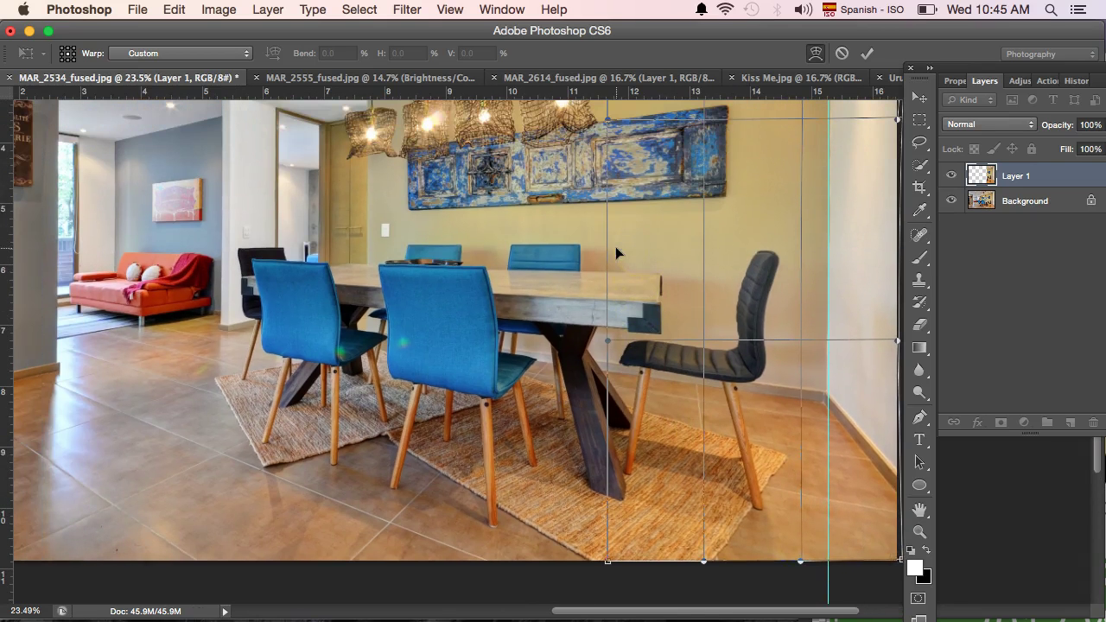
scroll(555, 322, "down", 6)
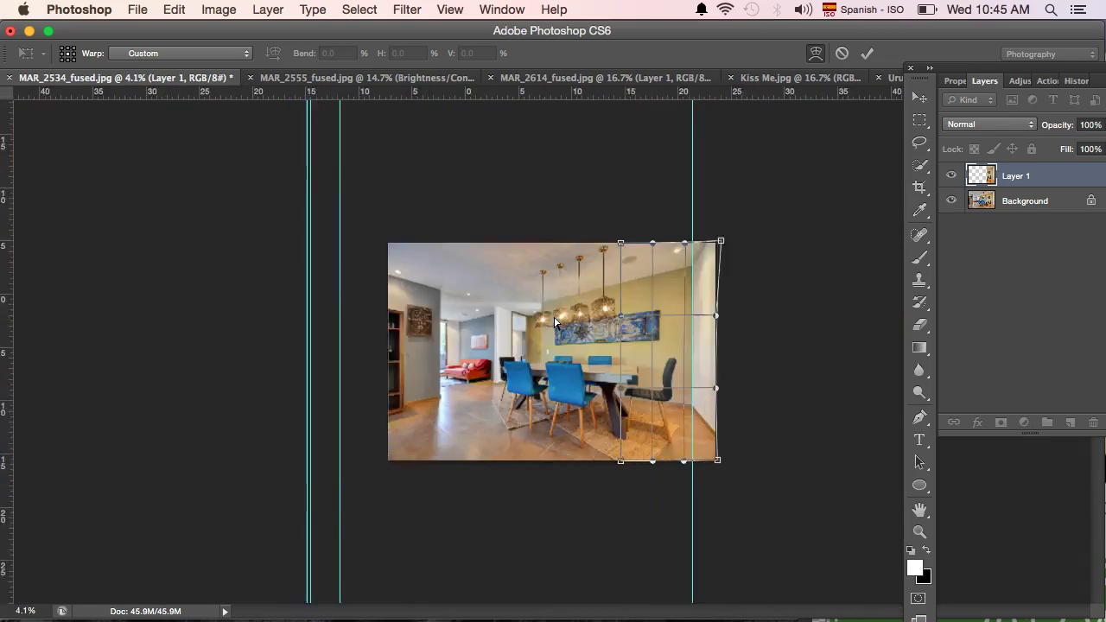
scroll(554, 322, "up", 2)
scroll(555, 322, "up", 1)
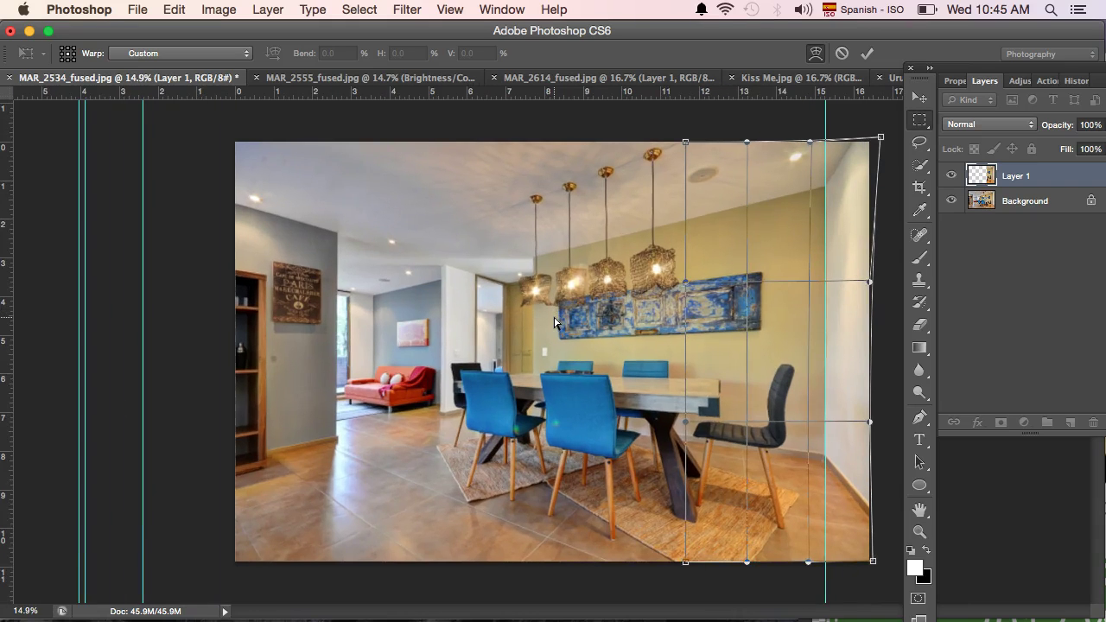
Step: Commit the right-side warp, compare it with the original in History, and drag the right guide away
key("Return")
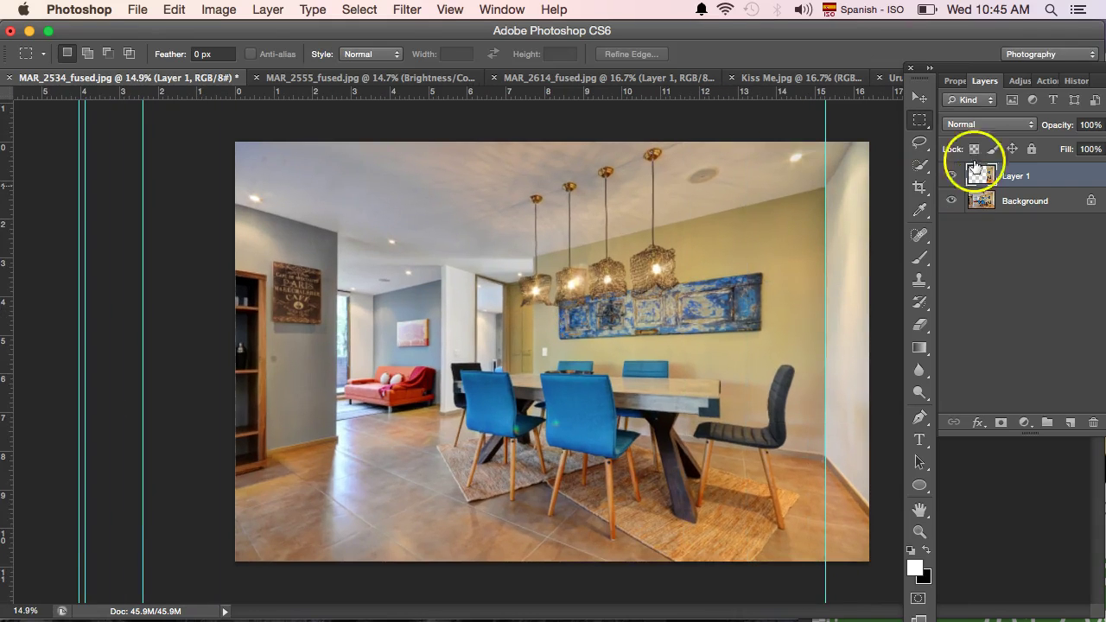
left_click(1075, 80)
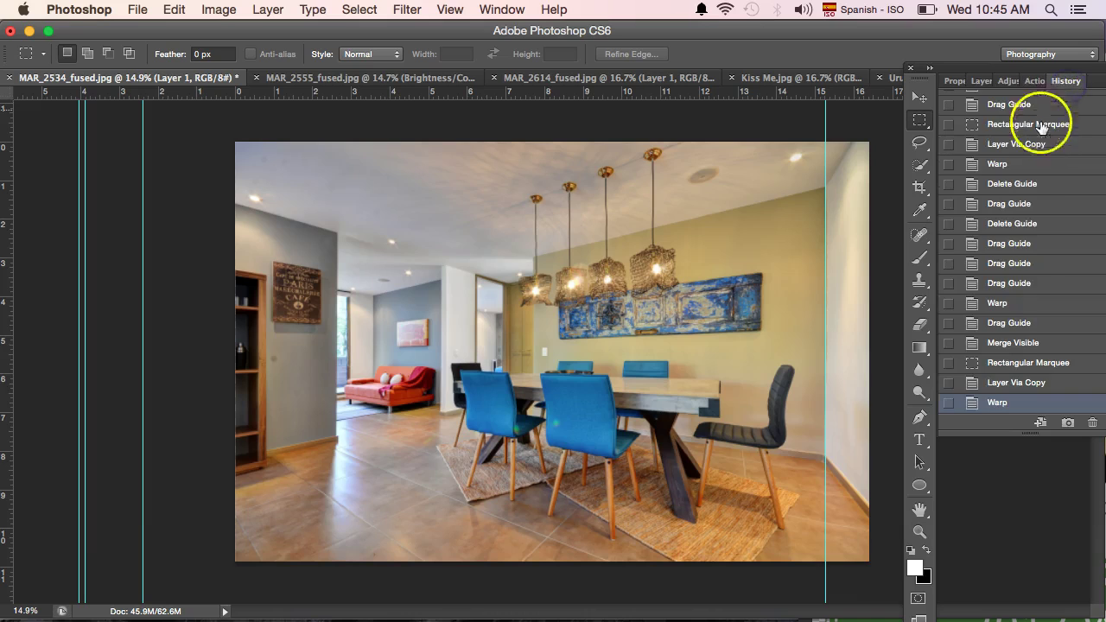
scroll(1048, 138, "up", 5)
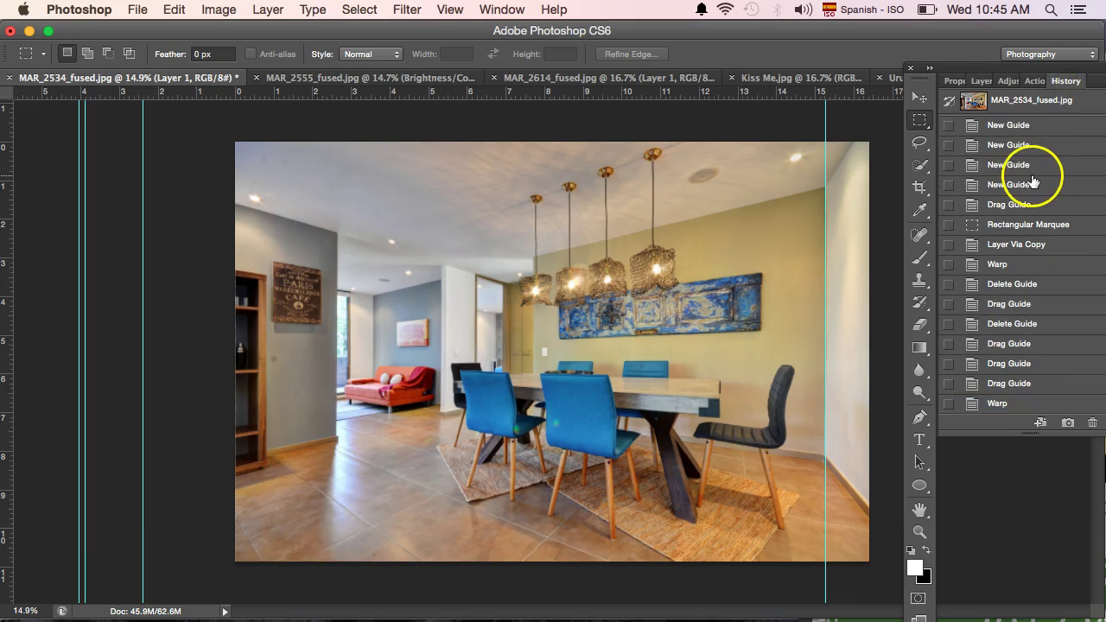
left_click(1026, 104)
scroll(1015, 188, "down", 5)
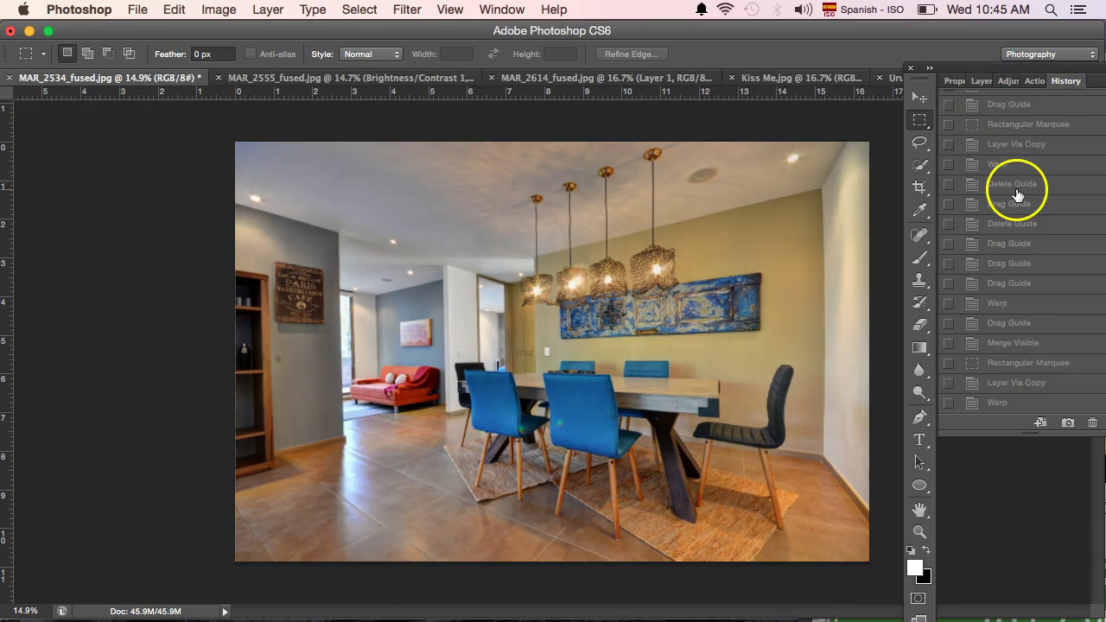
left_click(1002, 406)
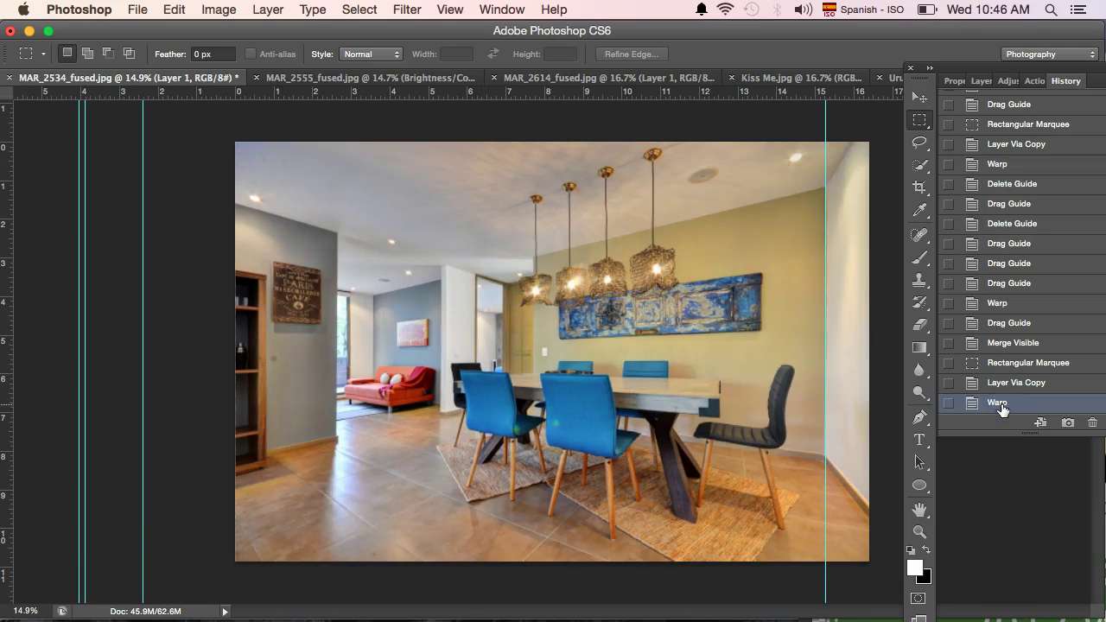
scroll(1022, 155, "up", 5)
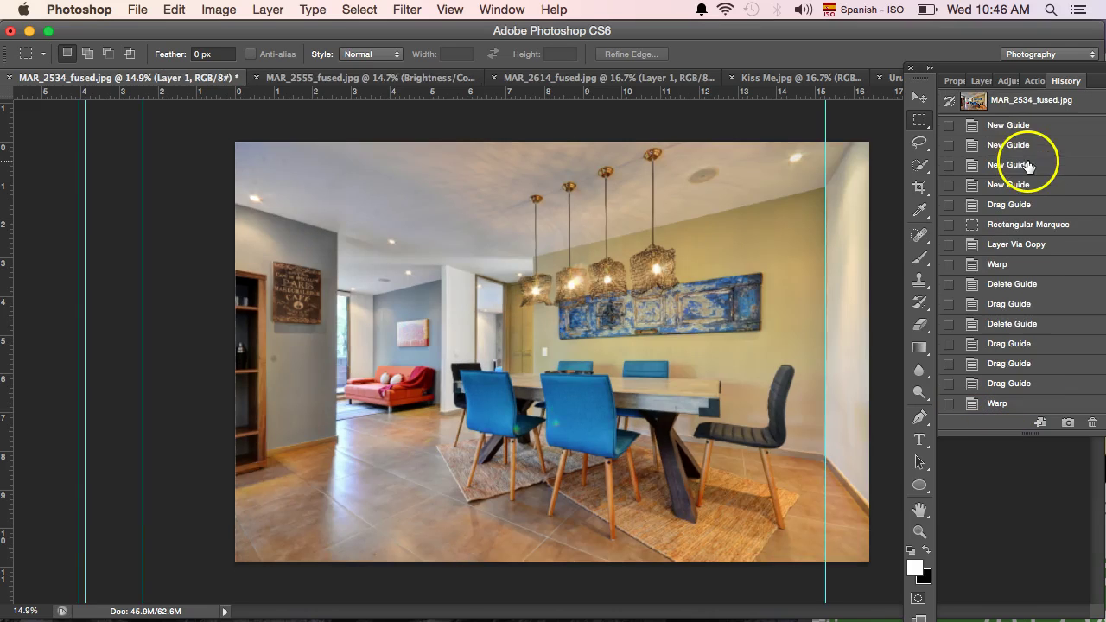
left_click(1022, 126)
scroll(1006, 328, "down", 5)
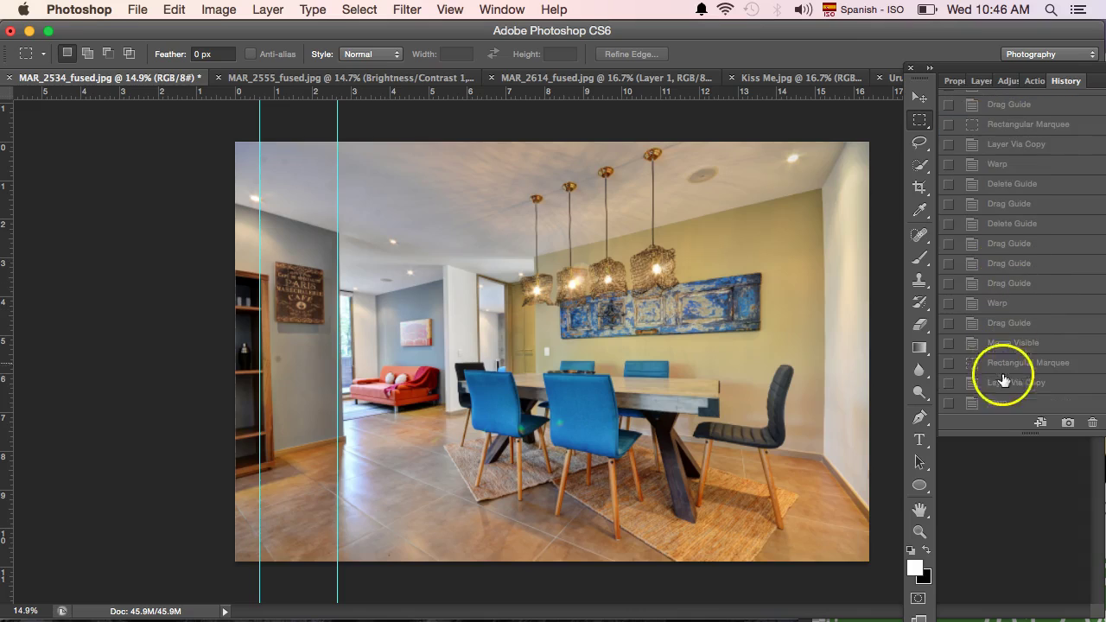
left_click(1000, 402)
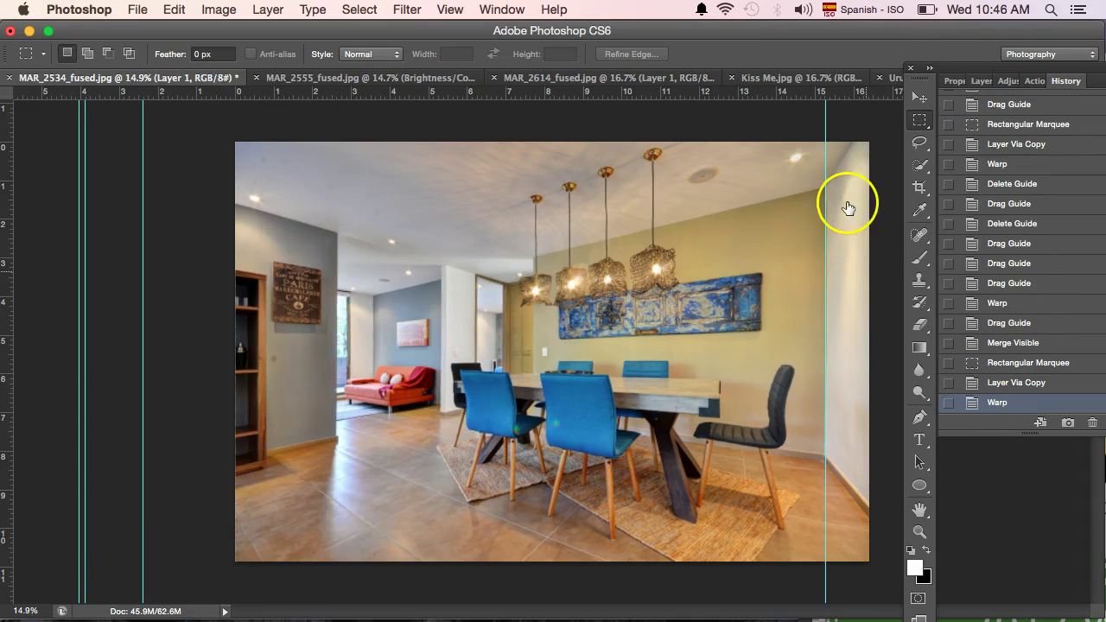
left_click(919, 97)
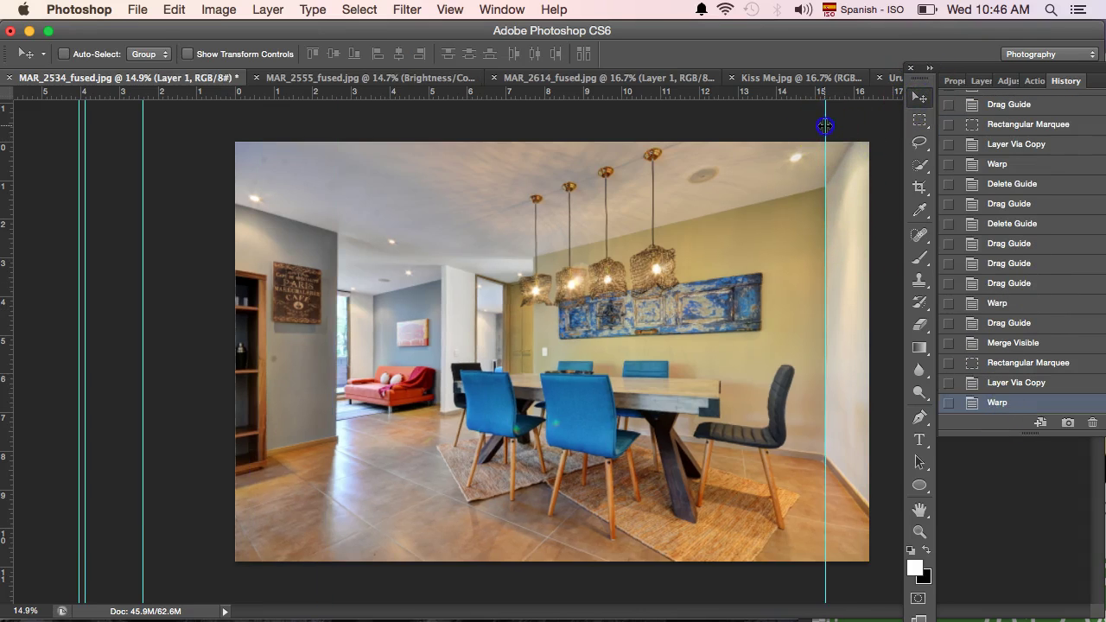
left_click_drag(825, 126, 891, 126)
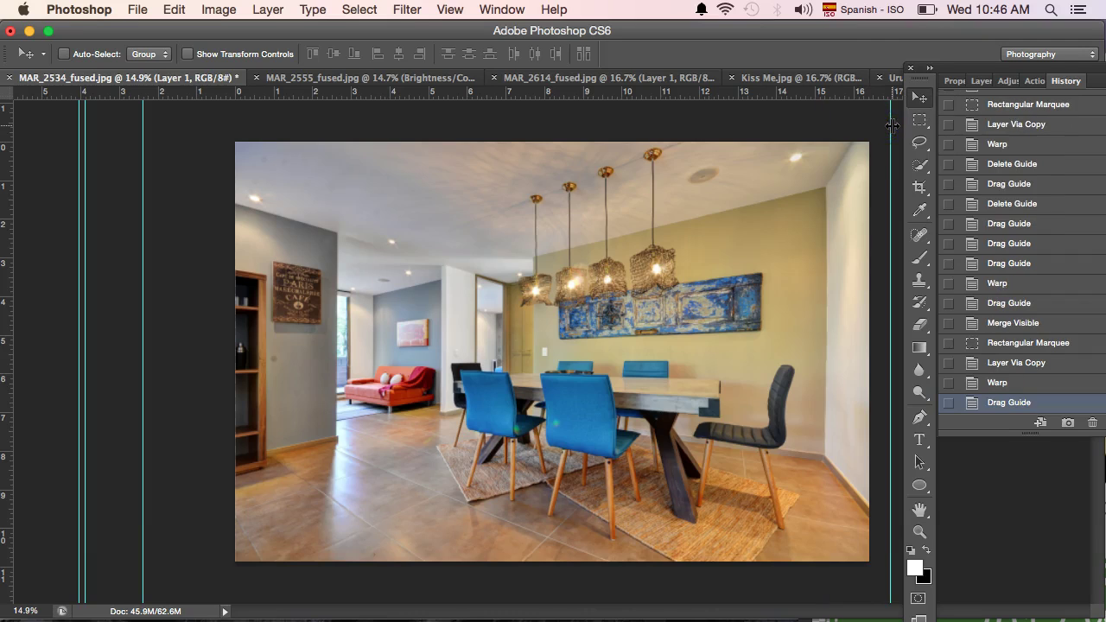